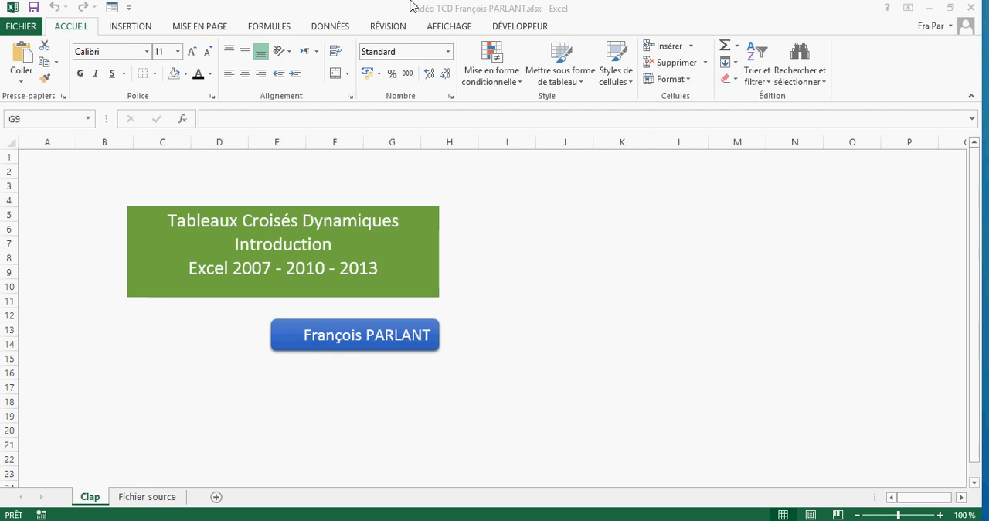
# - Open the Fichier source sheet and examine its column headers and the extent of its data down to the last row
pyautogui.click(140, 500)
pyautogui.click(140, 500)
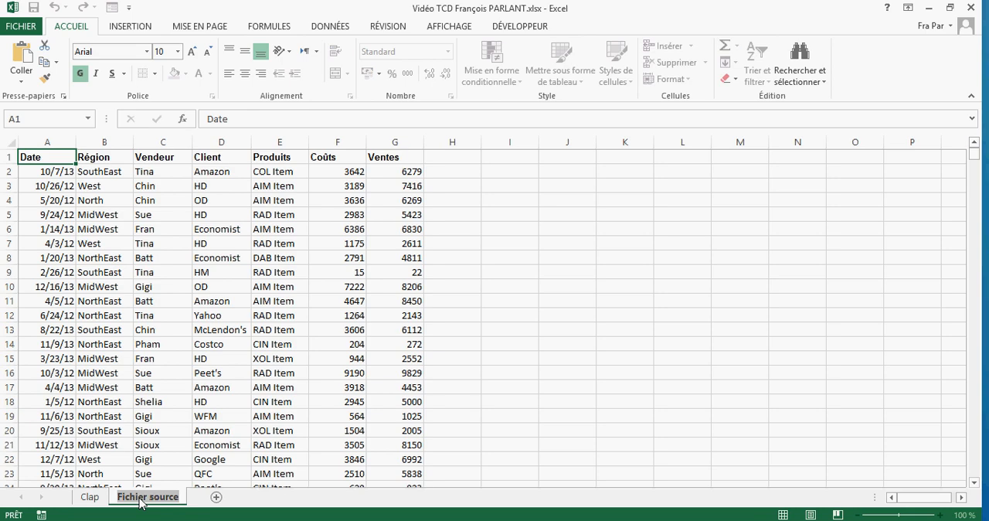
pyautogui.click(248, 388)
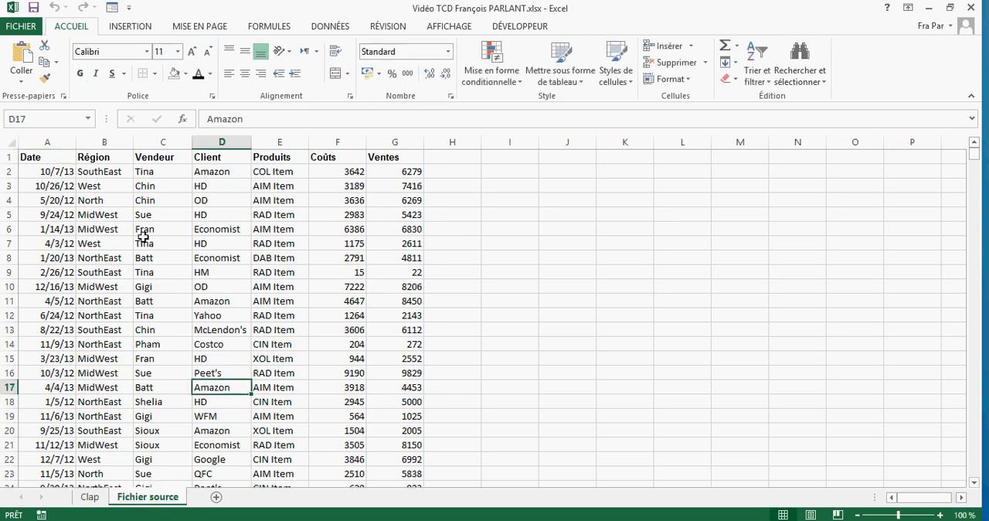
pyautogui.click(35, 160)
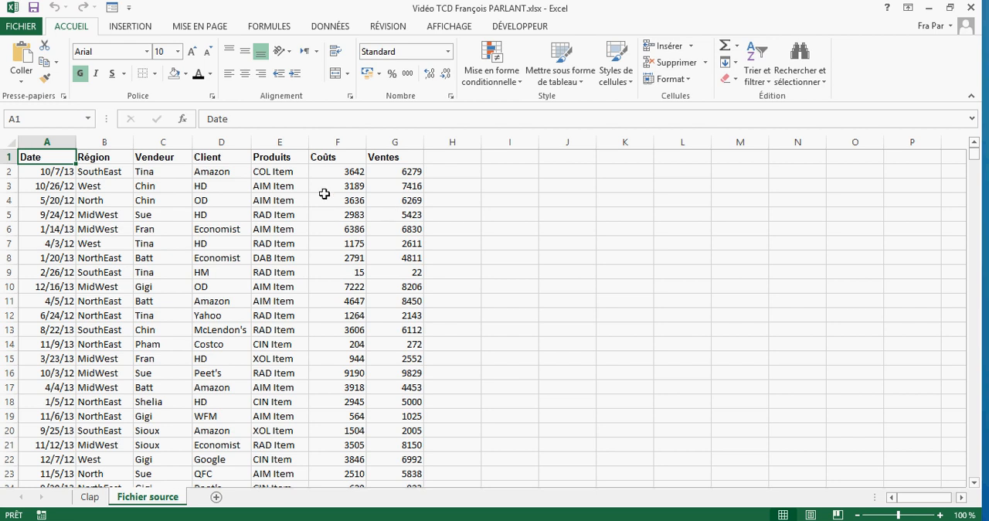
pyautogui.click(344, 158)
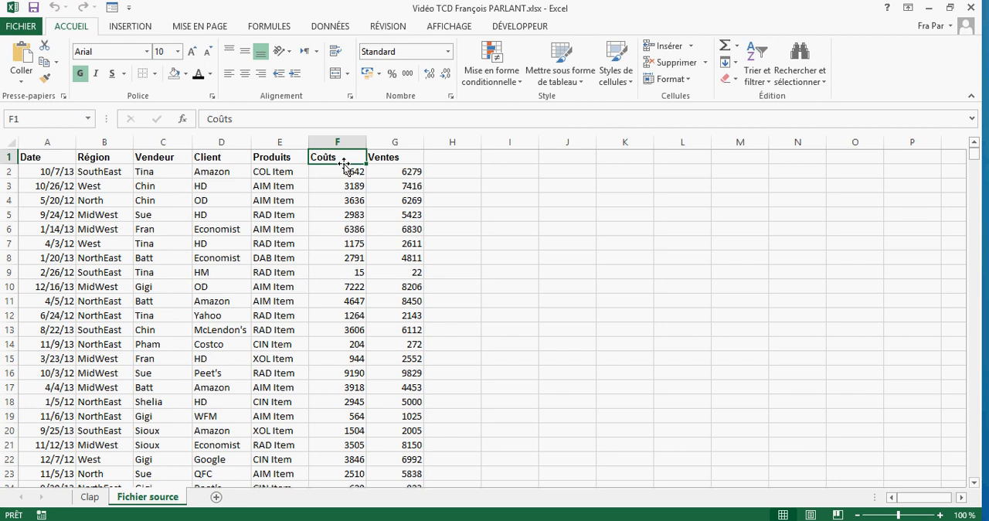
pyautogui.doubleClick(344, 164)
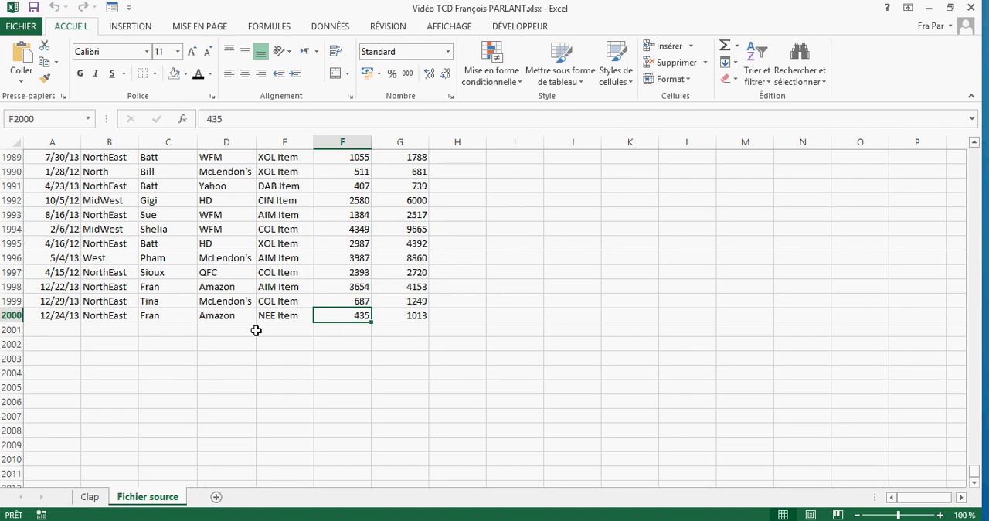
pyautogui.doubleClick(347, 307)
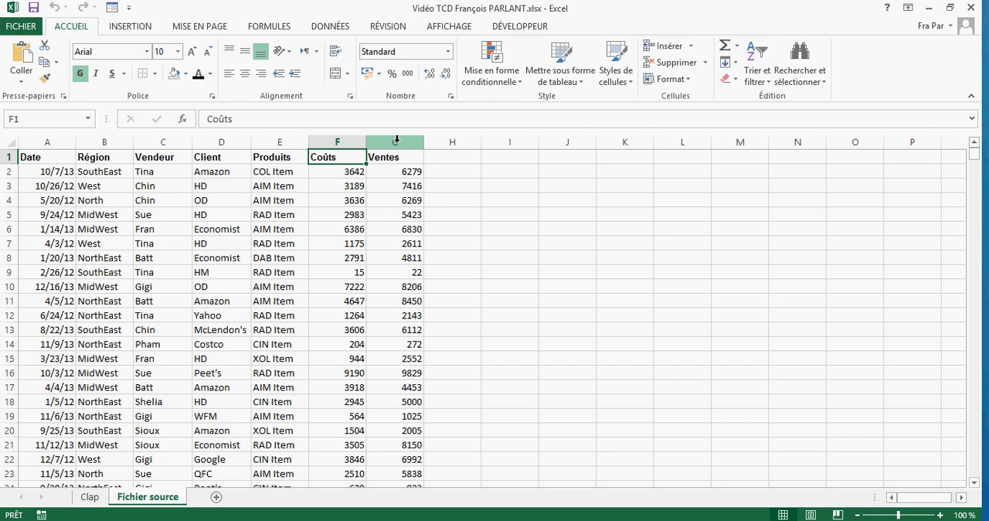
# - Create a pivot table on a new worksheet from columns A to G of the Fichier source sheet
pyautogui.moveTo(396, 139); pyautogui.dragTo(49, 143)
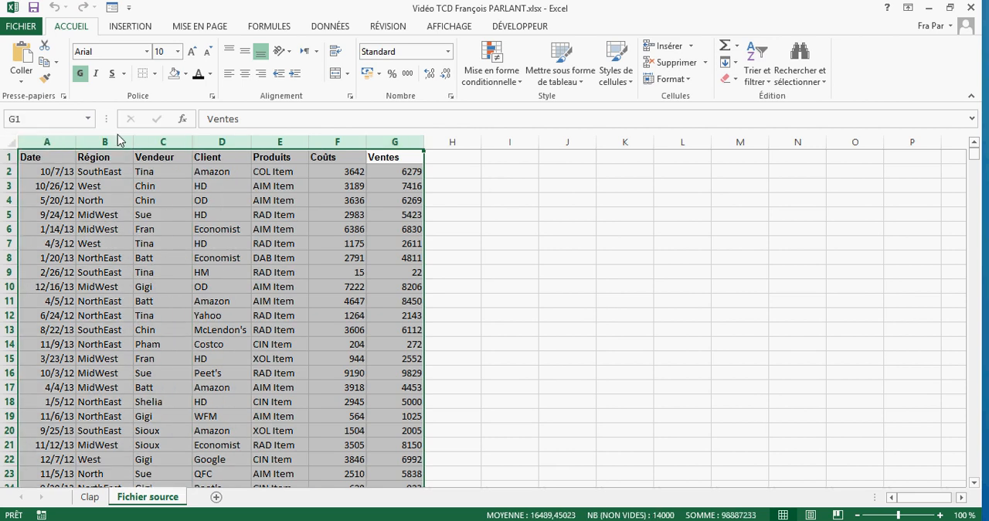
pyautogui.click(133, 27)
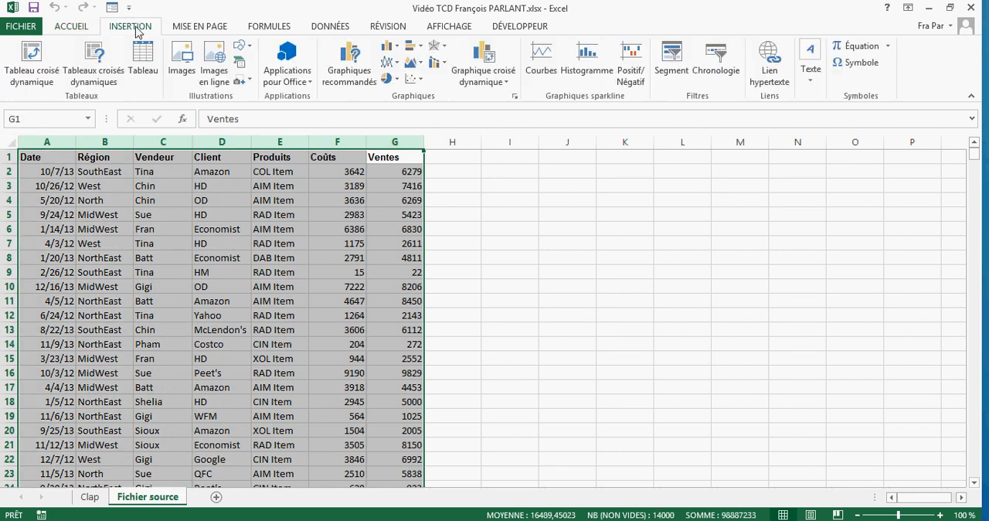
pyautogui.click(29, 58)
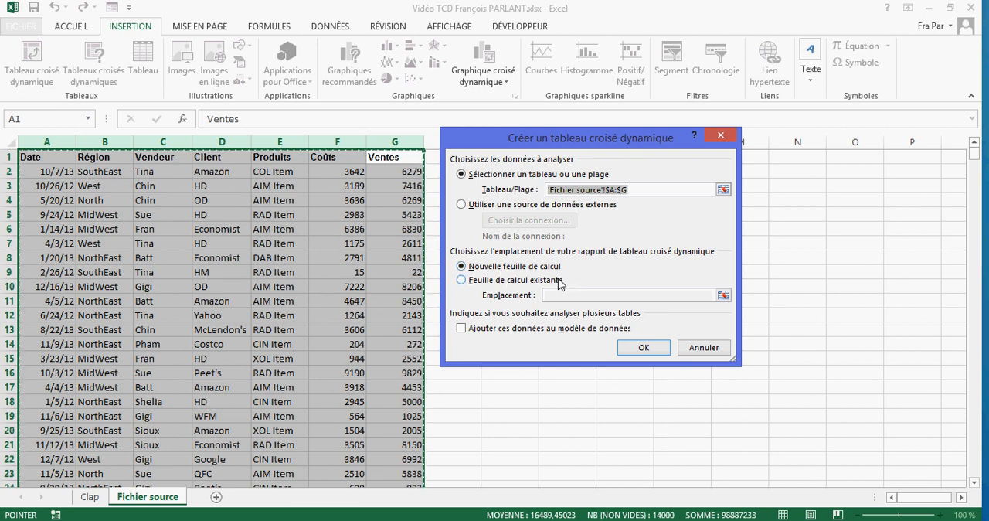
pyautogui.click(641, 349)
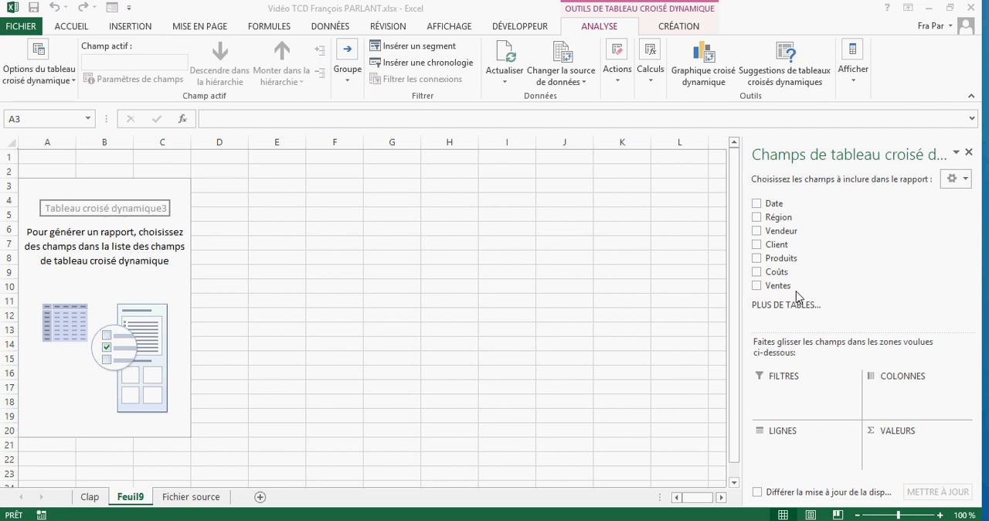
# - Place the Vendeur field in the pivot table's rows and the Ventes field in its values
pyautogui.click(789, 234)
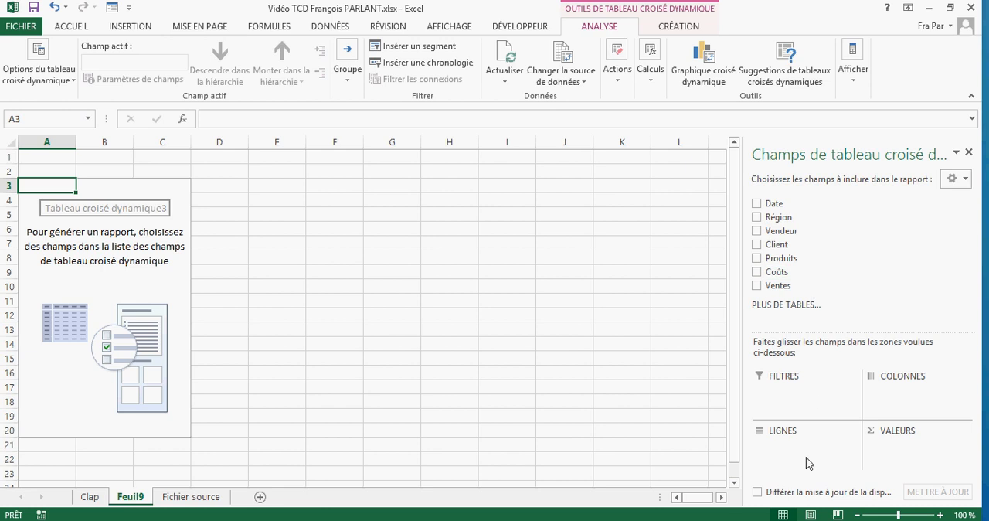
pyautogui.moveTo(787, 231); pyautogui.dragTo(801, 460)
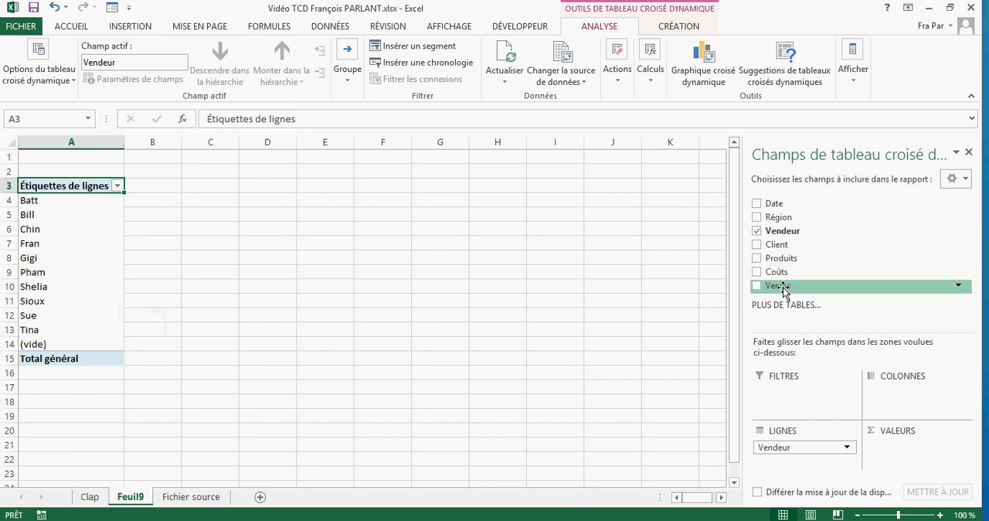
pyautogui.moveTo(783, 290); pyautogui.dragTo(905, 453)
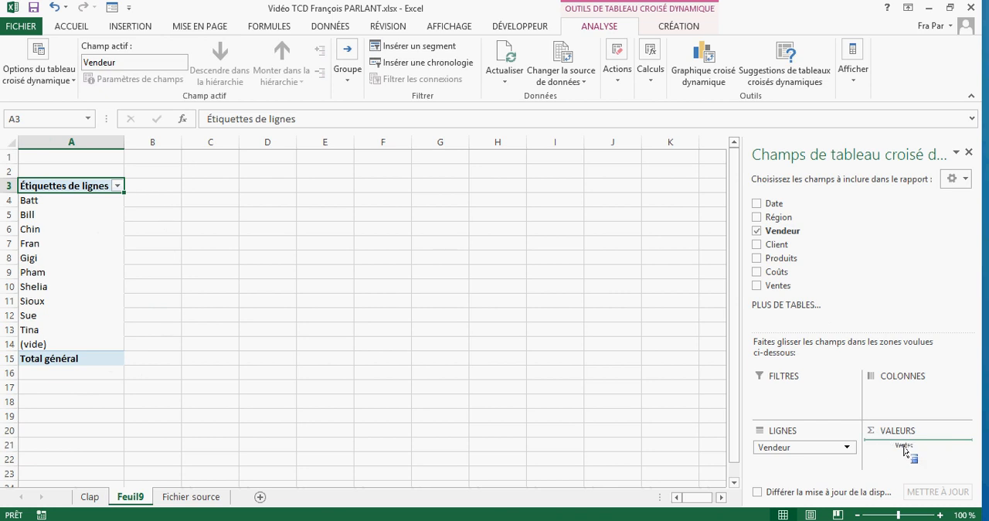
pyautogui.moveTo(906, 453); pyautogui.dragTo(906, 453)
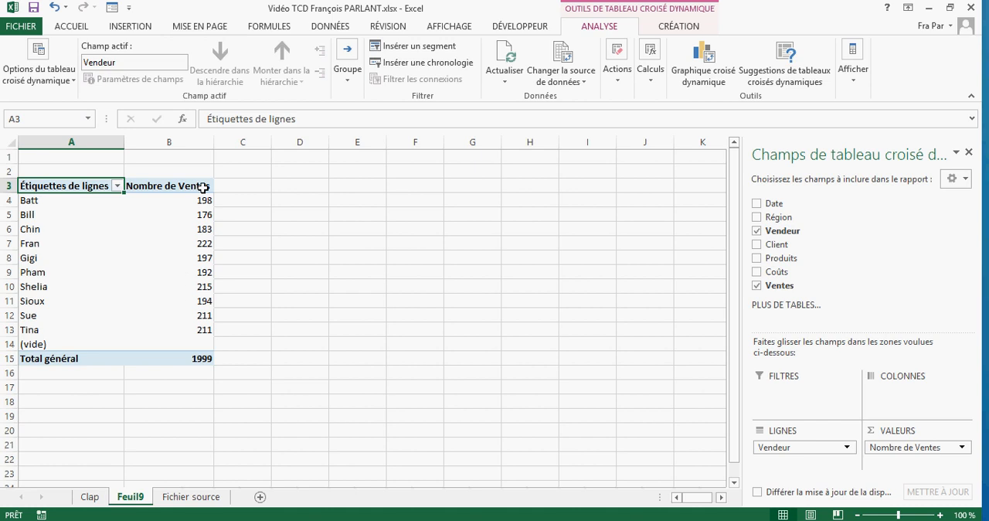
# - Review the source data on the Fichier source sheet and compare it with the sales counts in the Feuil9 pivot table
pyautogui.click(180, 498)
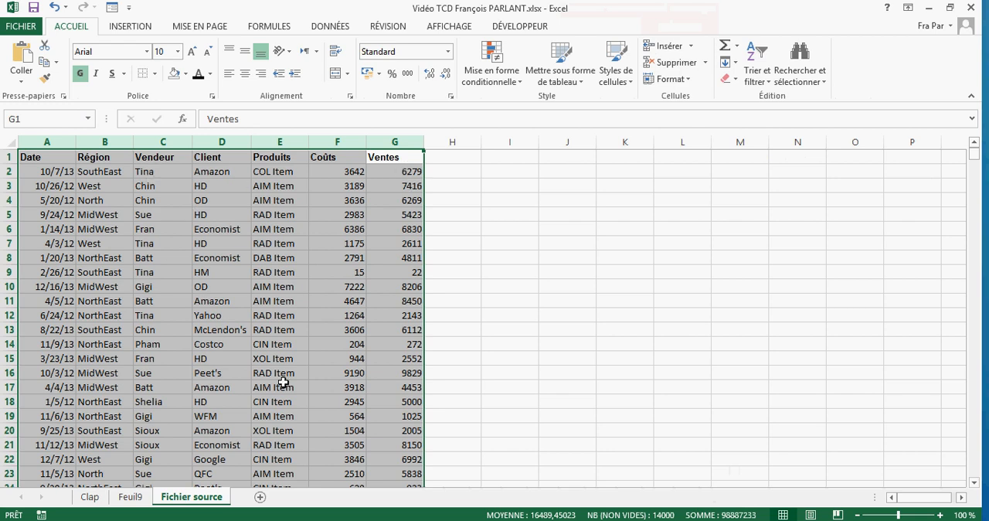
pyautogui.click(137, 498)
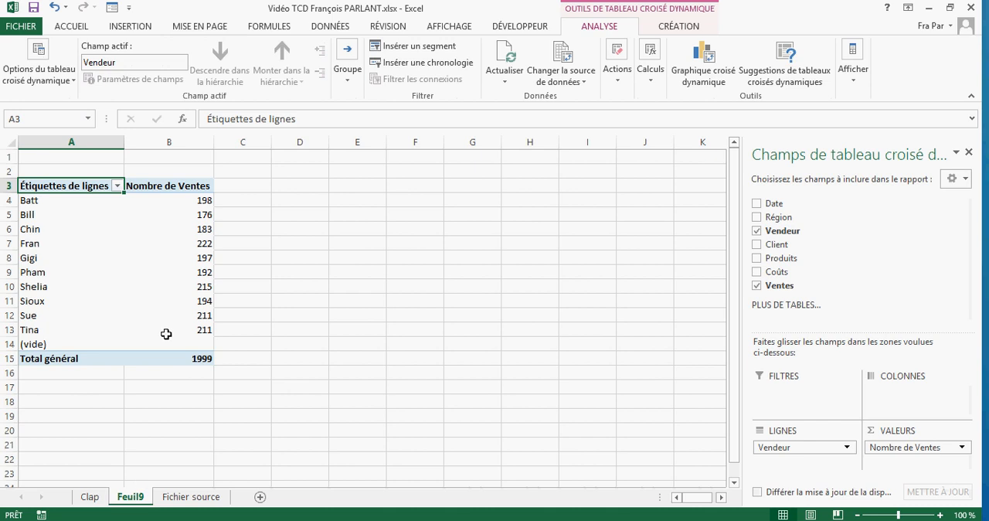
pyautogui.moveTo(200, 332)
pyautogui.moveTo(183, 207)
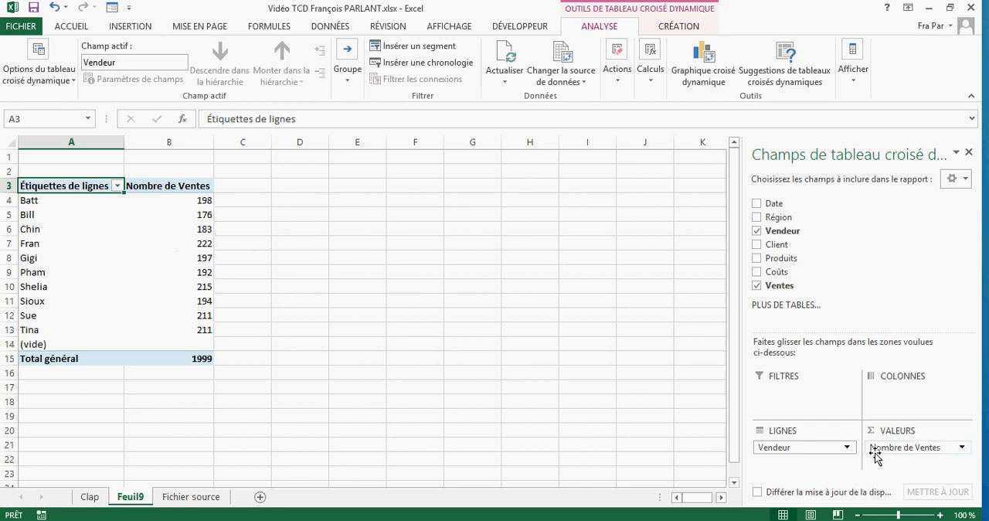
# - Summarize the Ventes value field by Somme and apply the Monétaire number format with 2 decimals and the € symbol
pyautogui.click(962, 449)
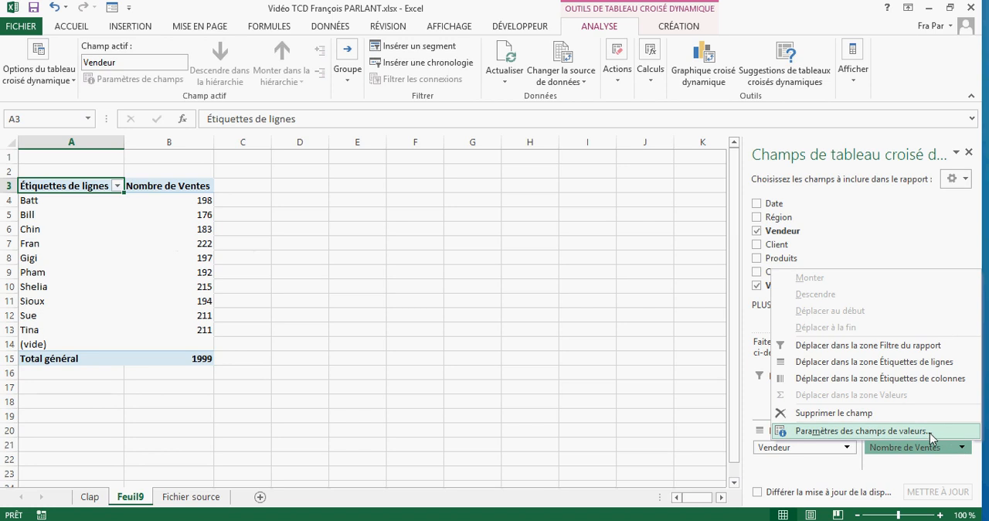
pyautogui.click(930, 432)
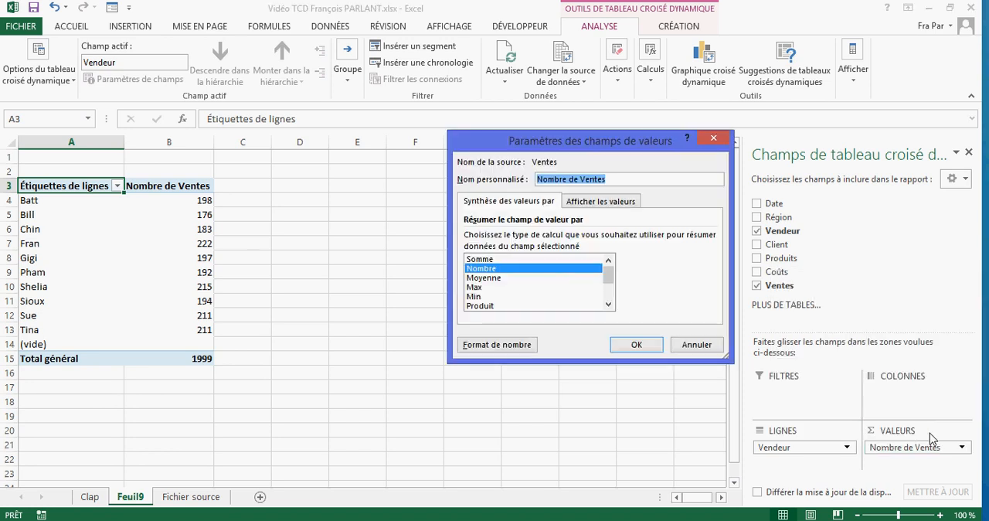
pyautogui.click(510, 261)
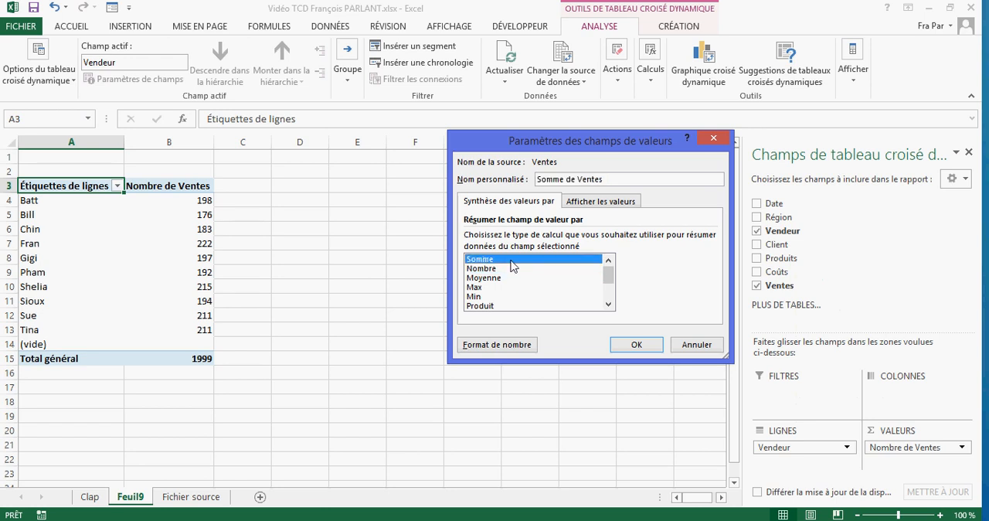
pyautogui.click(517, 345)
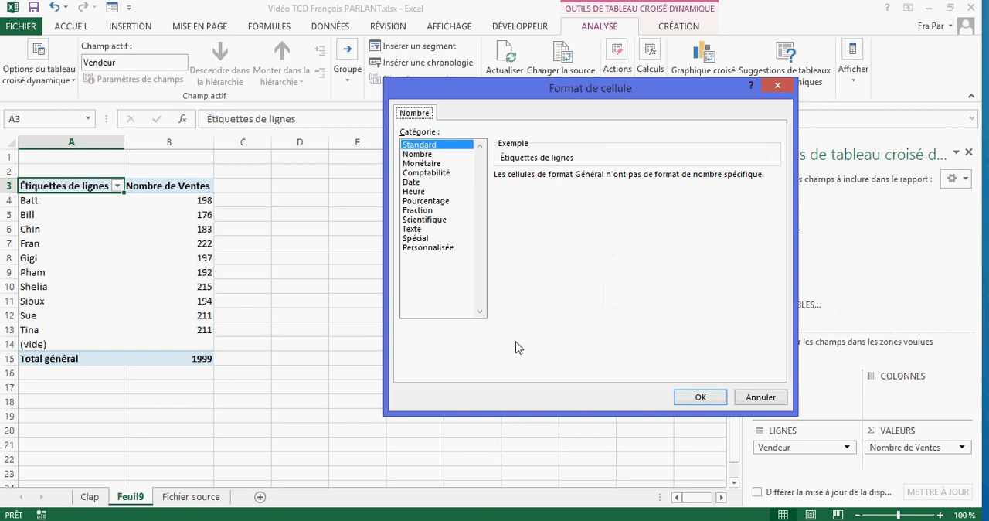
pyautogui.click(432, 164)
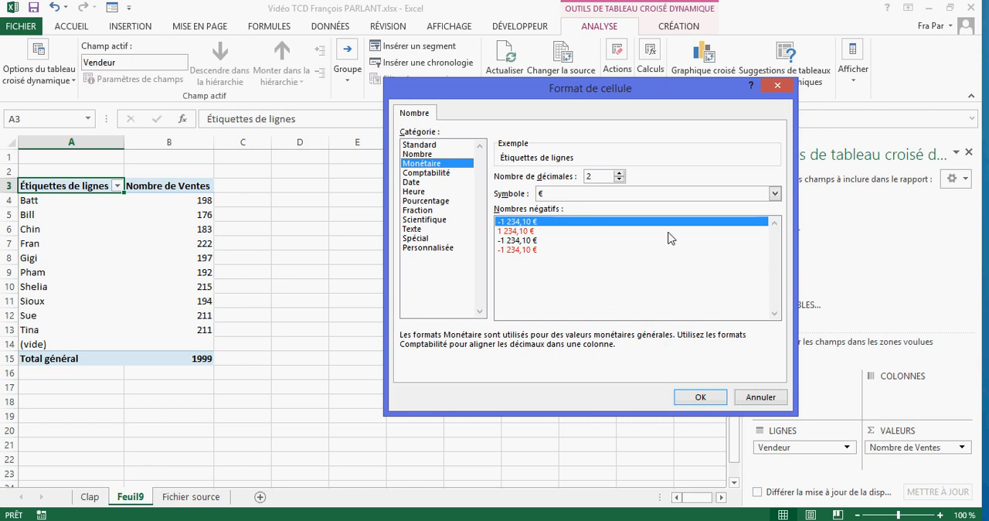
pyautogui.click(703, 397)
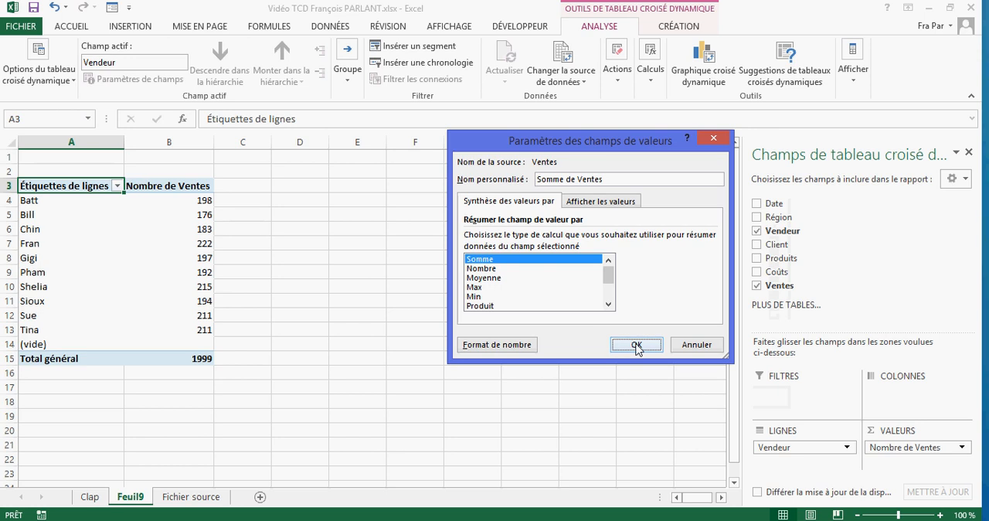
pyautogui.click(636, 345)
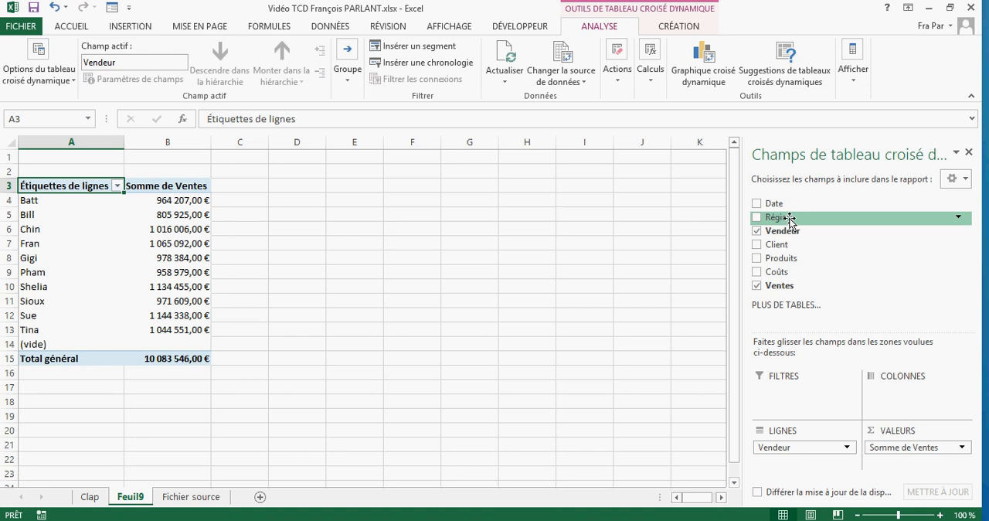
# - Add the Région field to the pivot table's rows above Vendeur and review the sales grouped by region
pyautogui.moveTo(788, 219); pyautogui.dragTo(815, 447)
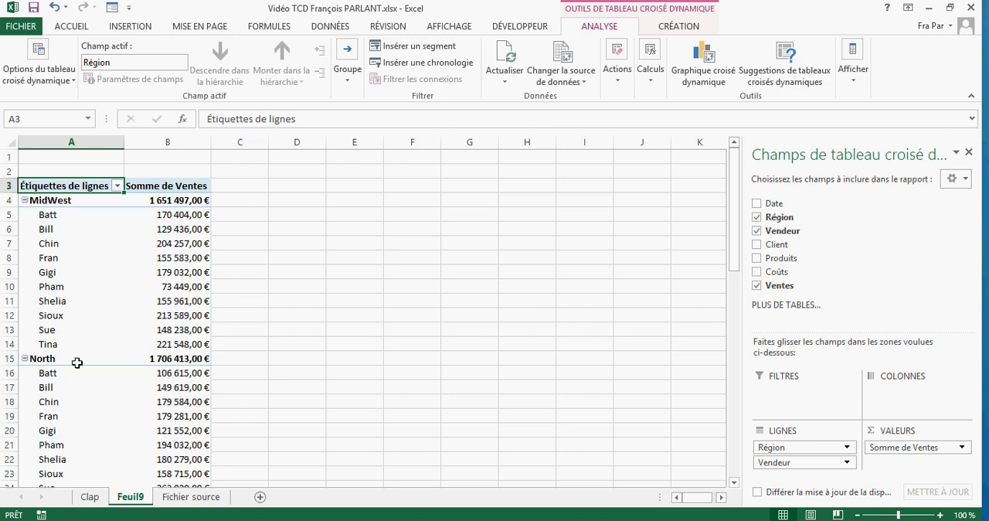
pyautogui.scroll(-5, 79, 362)
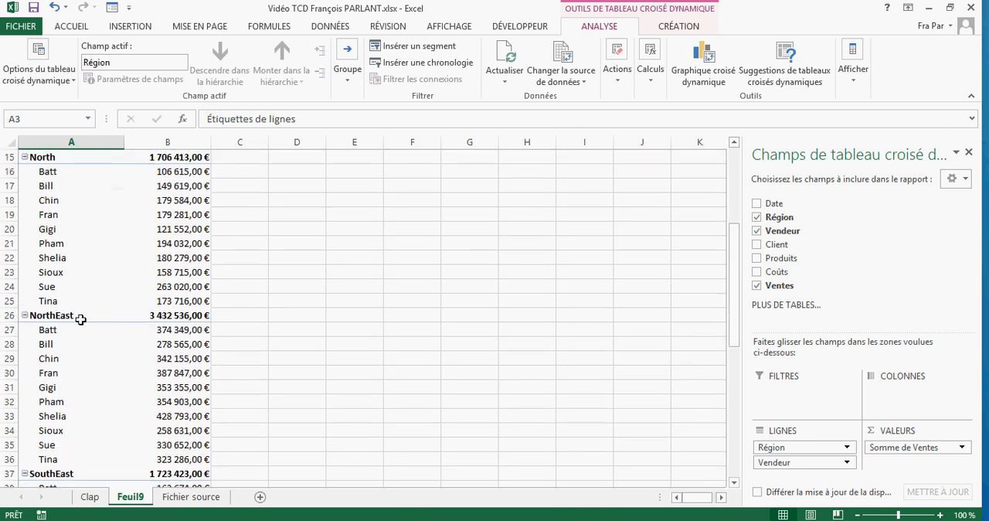
pyautogui.scroll(5, 101, 317)
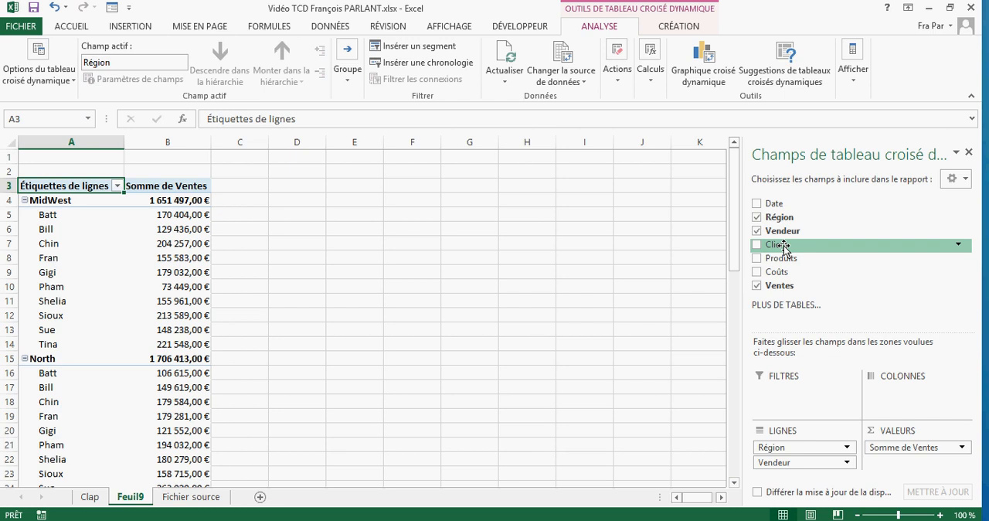
# - Add the Client field to the pivot table's columns and remove the Région field from its rows
pyautogui.moveTo(785, 248); pyautogui.dragTo(889, 394)
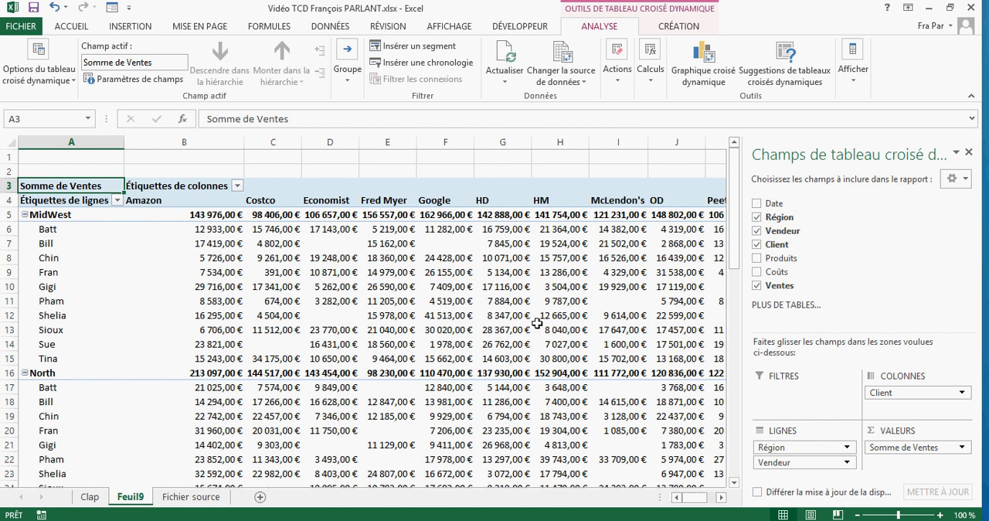
pyautogui.moveTo(537, 323)
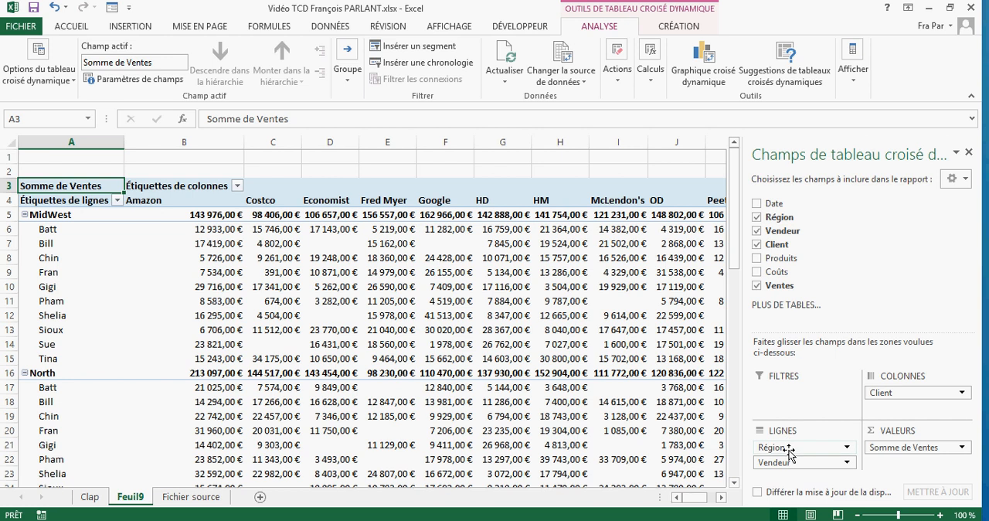
pyautogui.moveTo(790, 453); pyautogui.dragTo(796, 287)
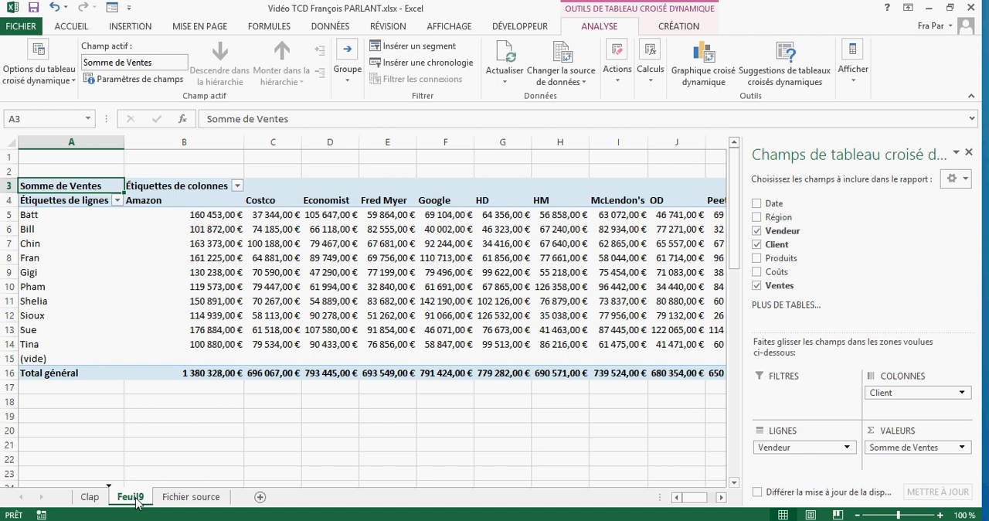
# - Duplicate the Feuil9 pivot table sheet beside itself and rename the original sheet as Client par vendeur
pyautogui.moveTo(136, 498); pyautogui.dragTo(136, 495)
pyautogui.moveTo(136, 495); pyautogui.dragTo(160, 499)
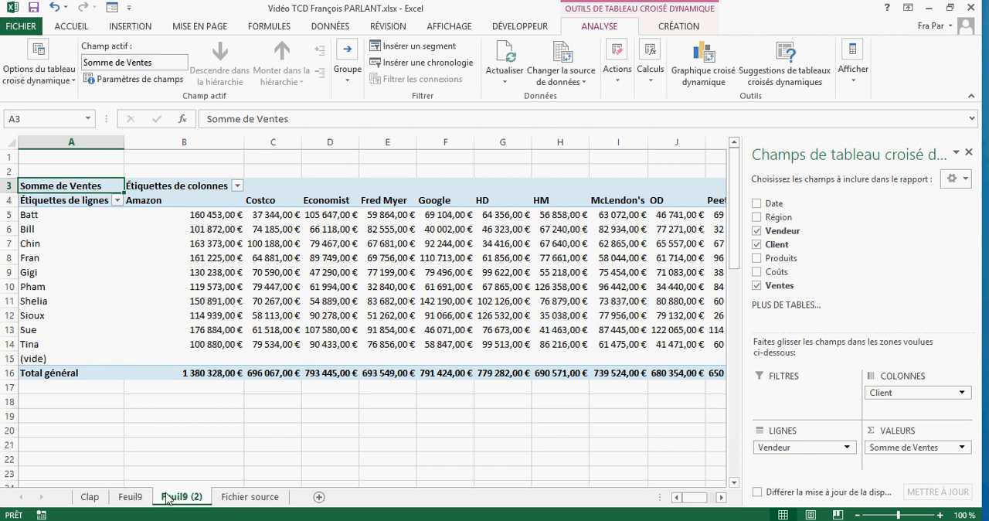
pyautogui.click(134, 502)
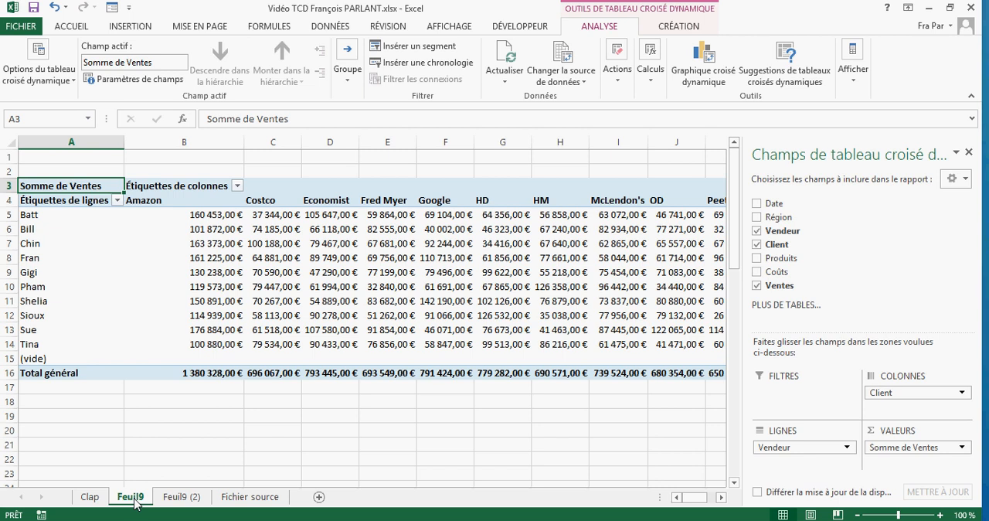
pyautogui.doubleClick(131, 498)
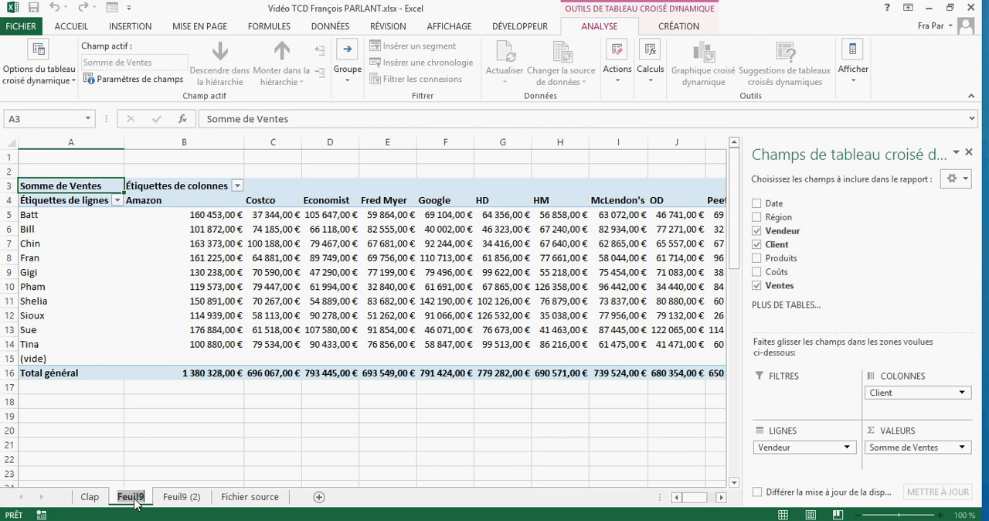
pyautogui.write('Client par')
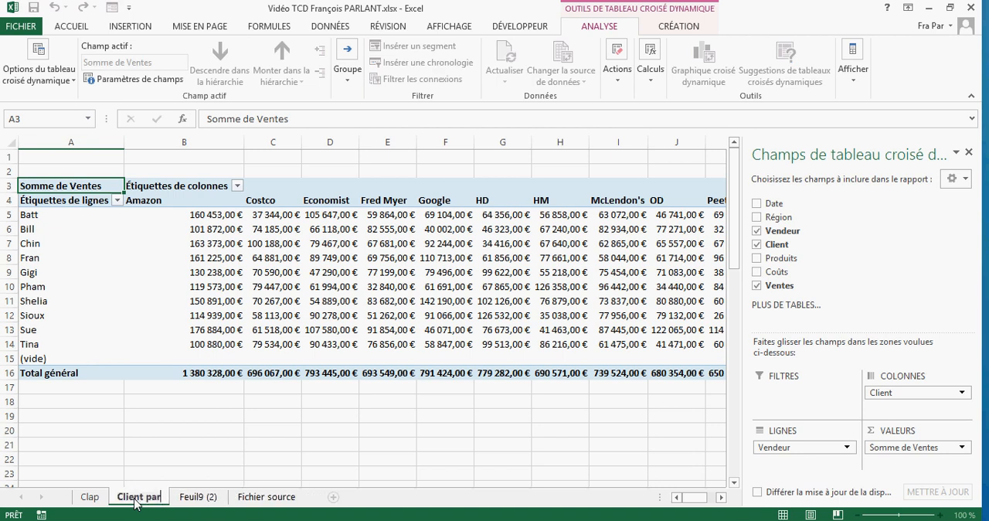
pyautogui.write(' vendeur')
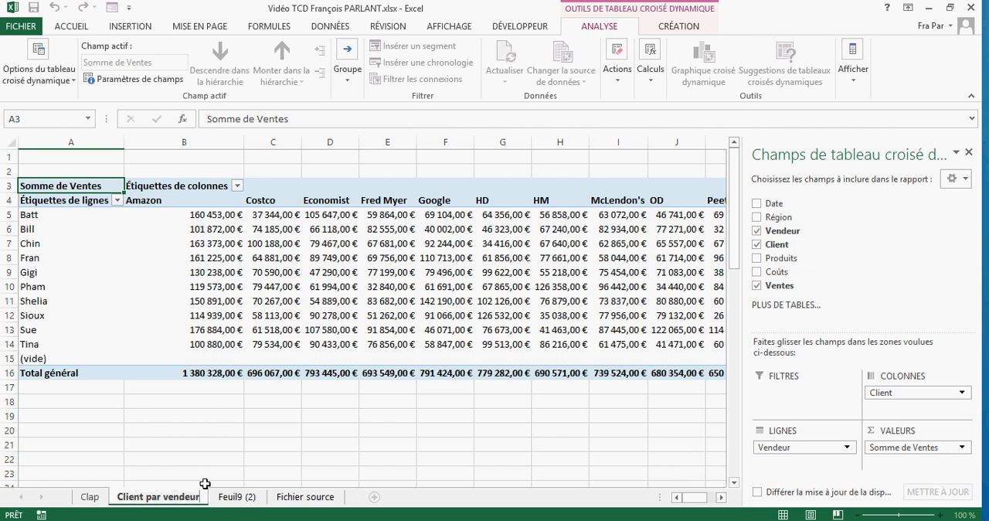
# - On the Feuil9 (2) sheet, replace Vendeur with Région in the pivot table's rows and rename the sheet as CLient par région
pyautogui.click(232, 498)
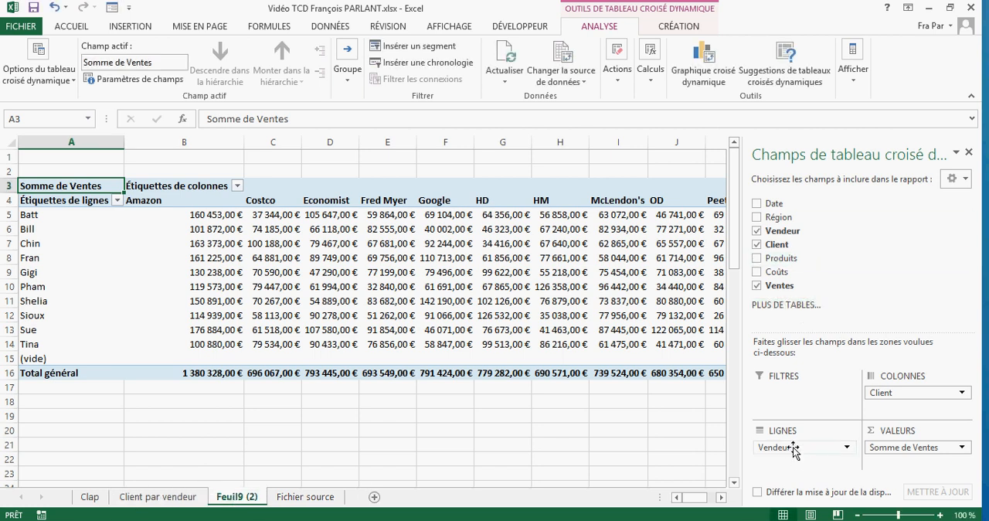
pyautogui.moveTo(793, 448)
pyautogui.mouseDown()
pyautogui.moveTo(817, 226)
pyautogui.moveTo(794, 457)
pyautogui.mouseUp()
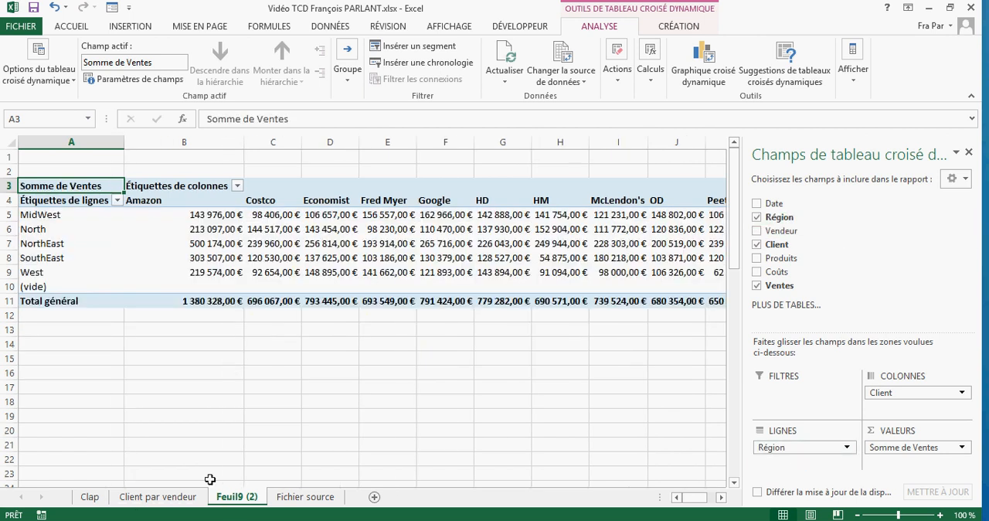
pyautogui.doubleClick(236, 497)
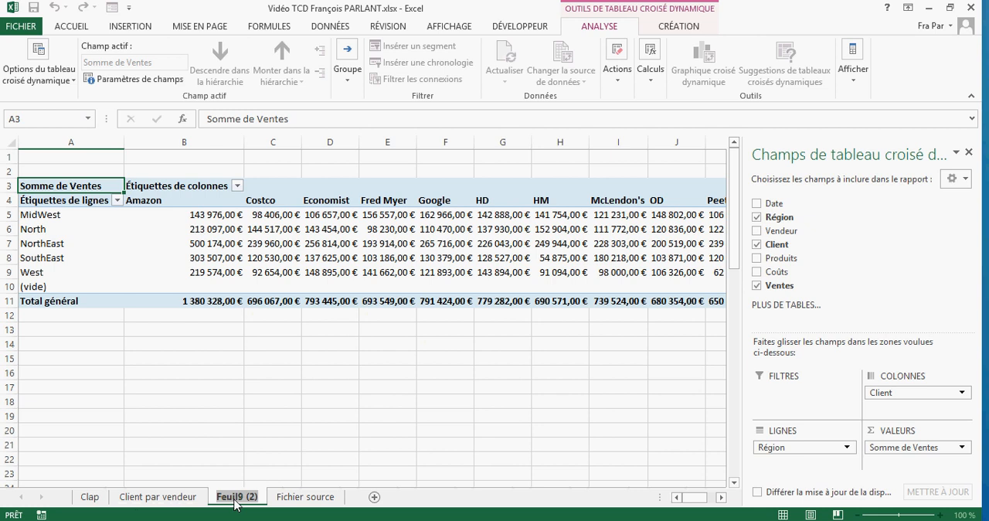
pyautogui.write('CLient')
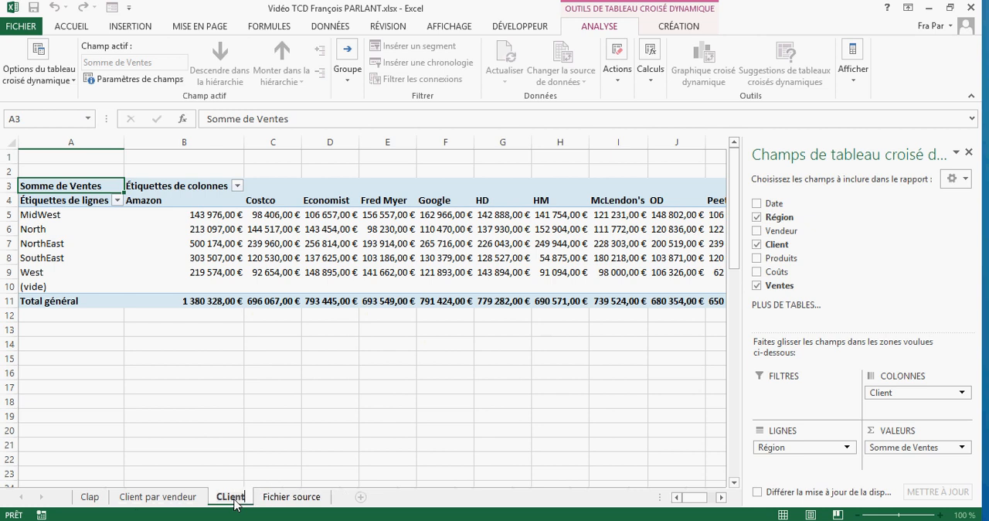
pyautogui.write(' par région')
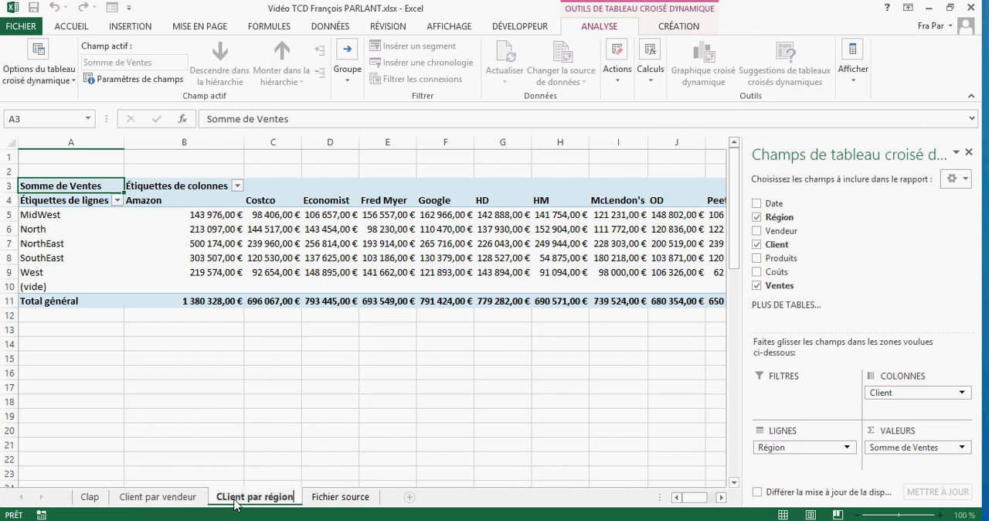
pyautogui.click(385, 358)
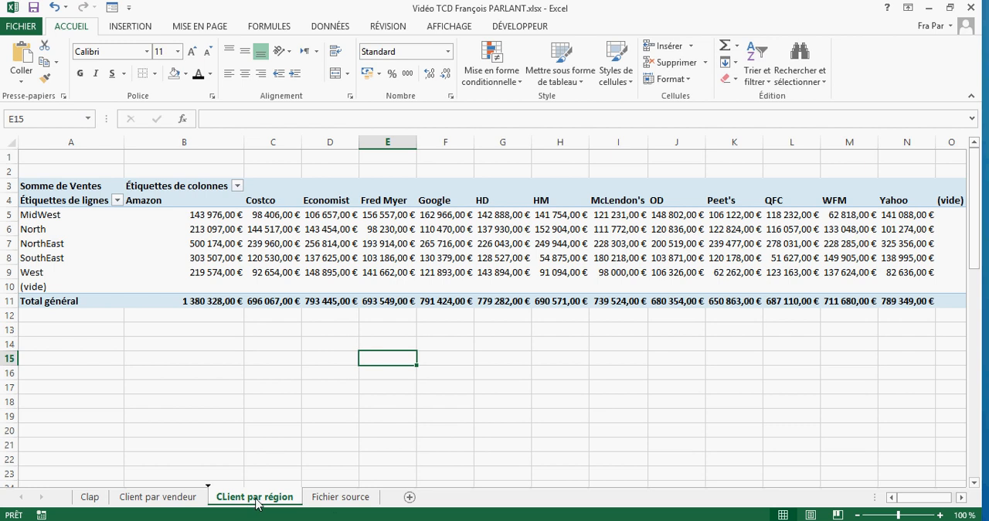
# - Duplicate the CLient par région sheet directly after the original and rename the copy as Date
pyautogui.moveTo(257, 503); pyautogui.dragTo(312, 504)
pyautogui.moveTo(312, 504); pyautogui.dragTo(309, 503)
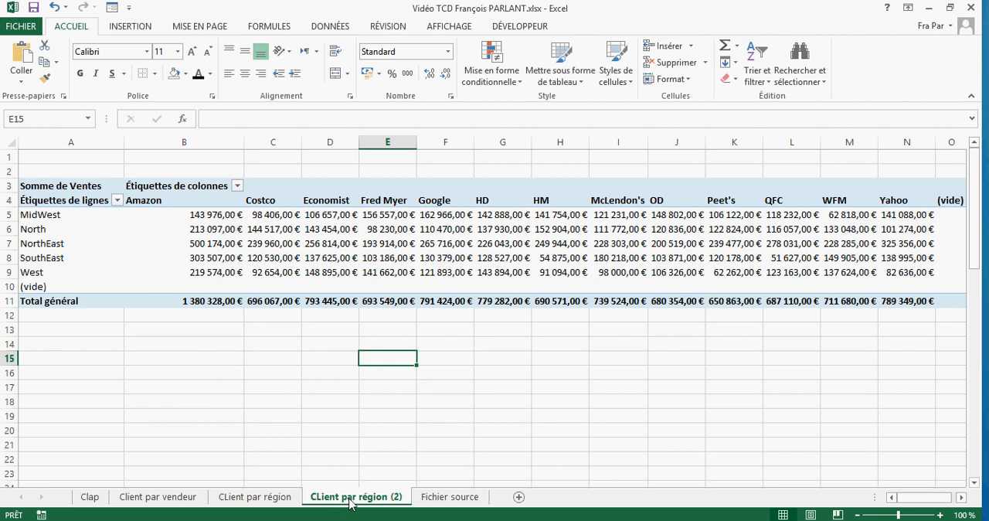
pyautogui.doubleClick(349, 500)
pyautogui.write('Date')
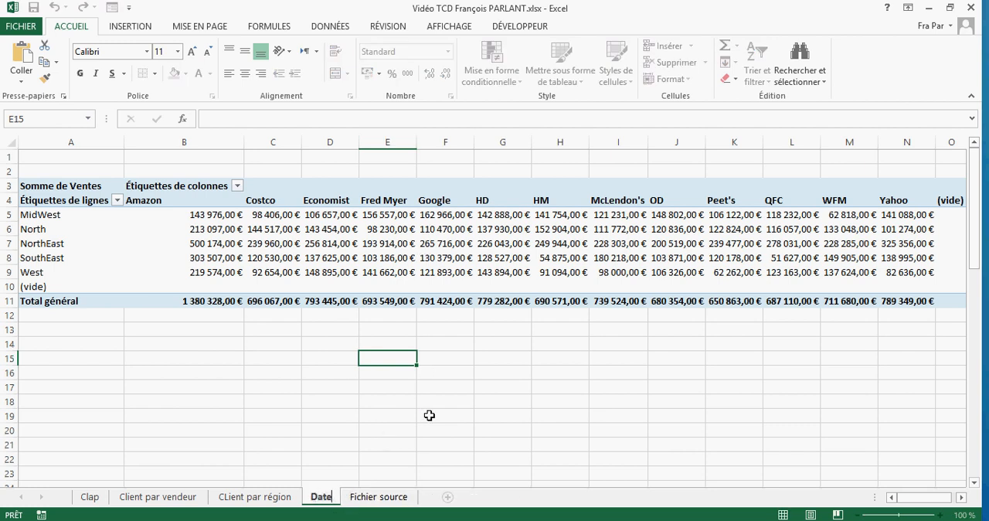
pyautogui.click(400, 386)
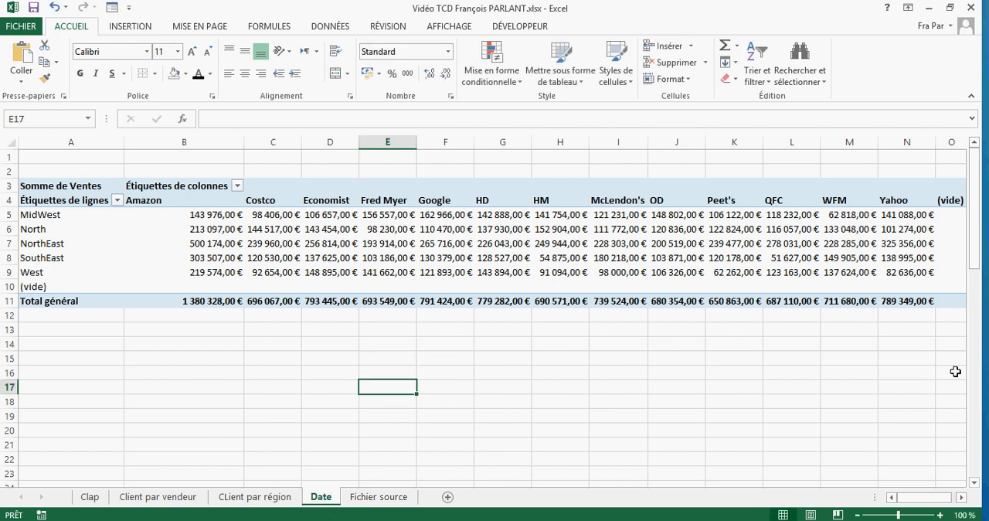
# - Hide the pivot table's field list on the Date sheet and display it again
pyautogui.click(329, 255)
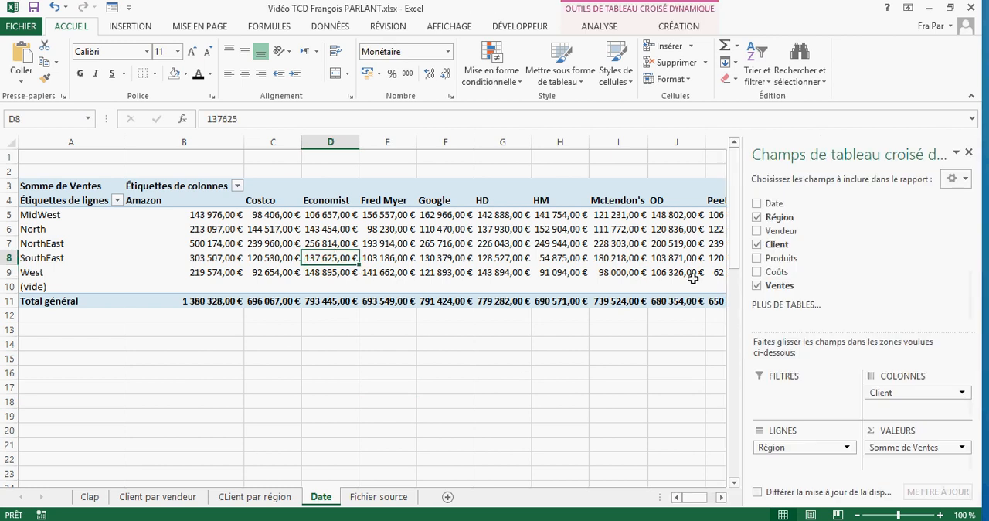
pyautogui.moveTo(324, 259)
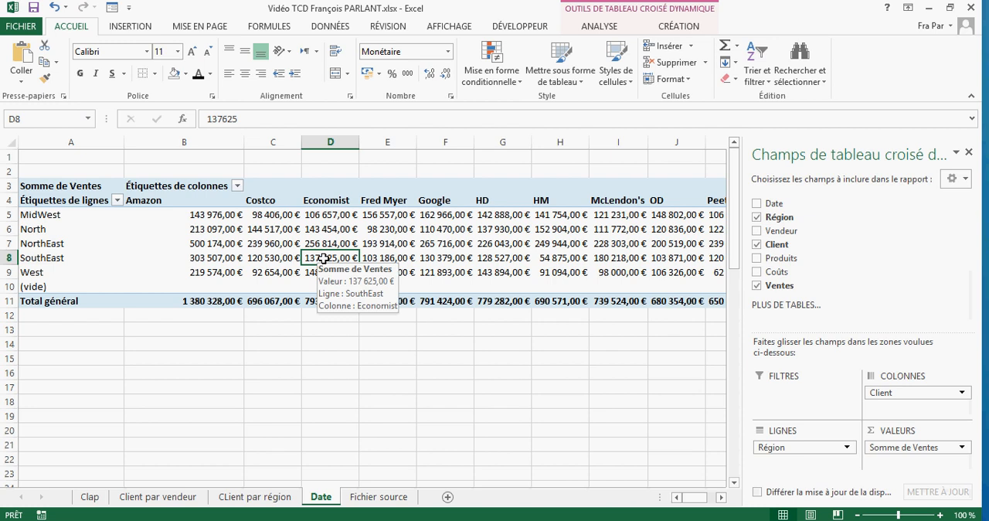
pyautogui.rightClick(324, 259)
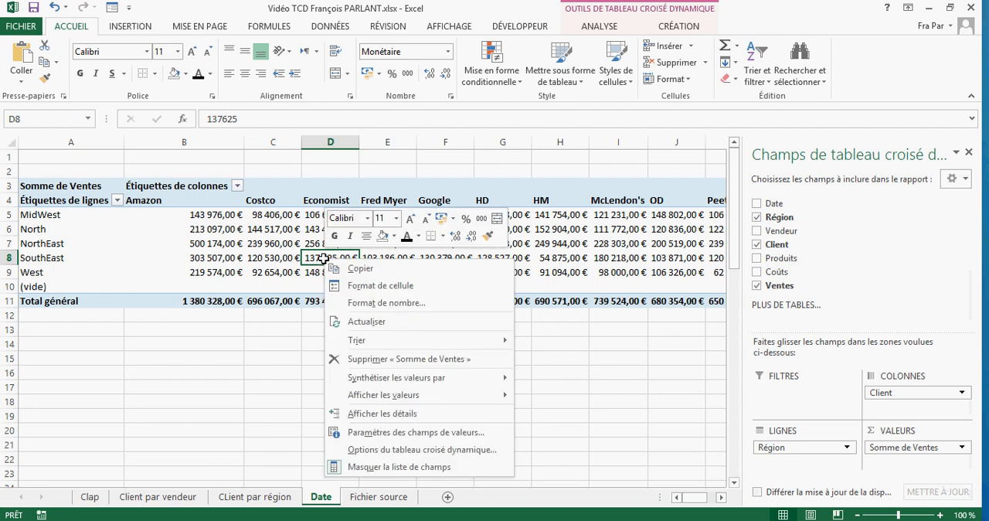
pyautogui.click(393, 469)
pyautogui.click(578, 388)
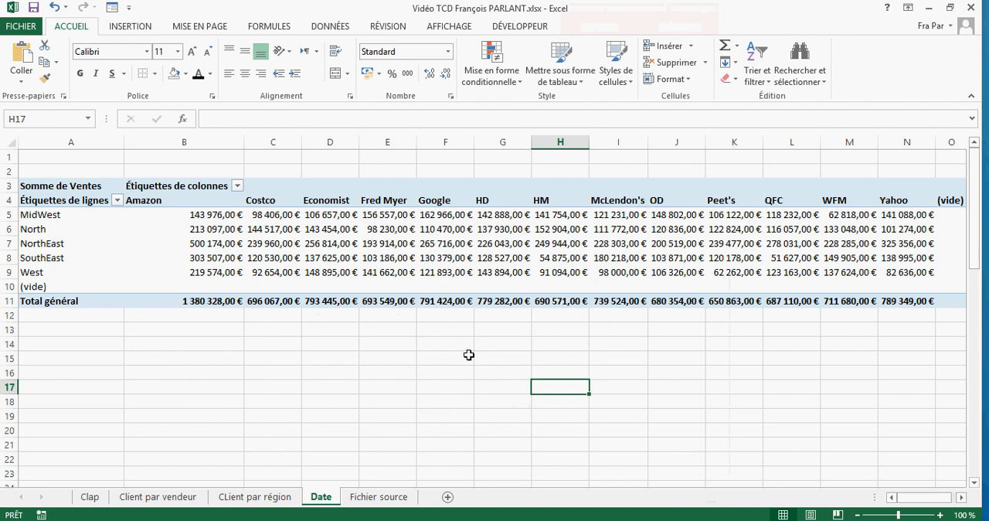
pyautogui.rightClick(434, 233)
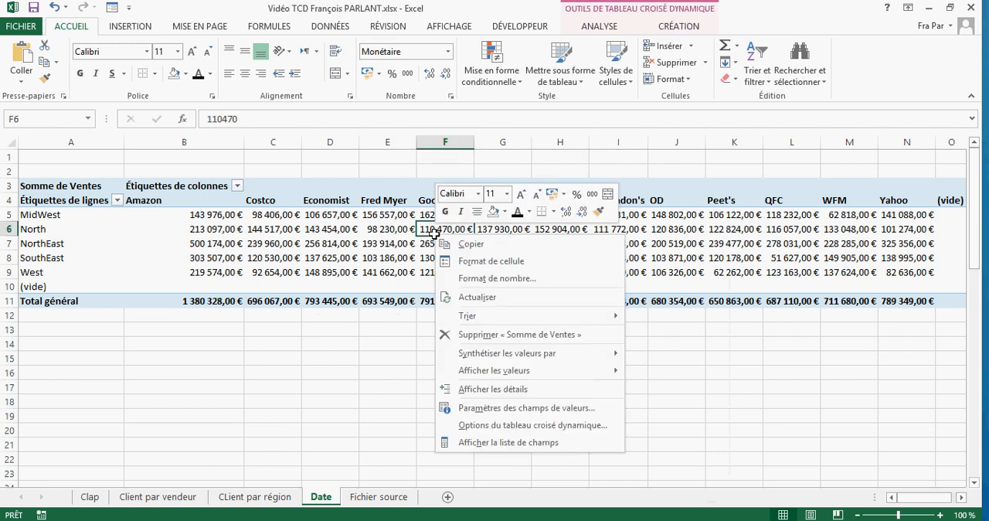
pyautogui.click(493, 443)
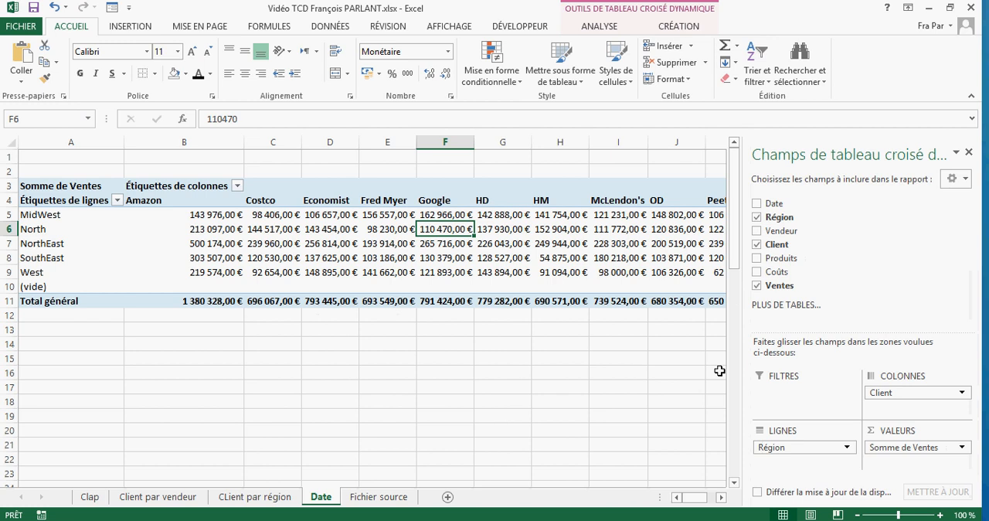
# - Remove the Région and Client fields from the Date sheet's pivot table and add the Date field to its rows
pyautogui.click(812, 450)
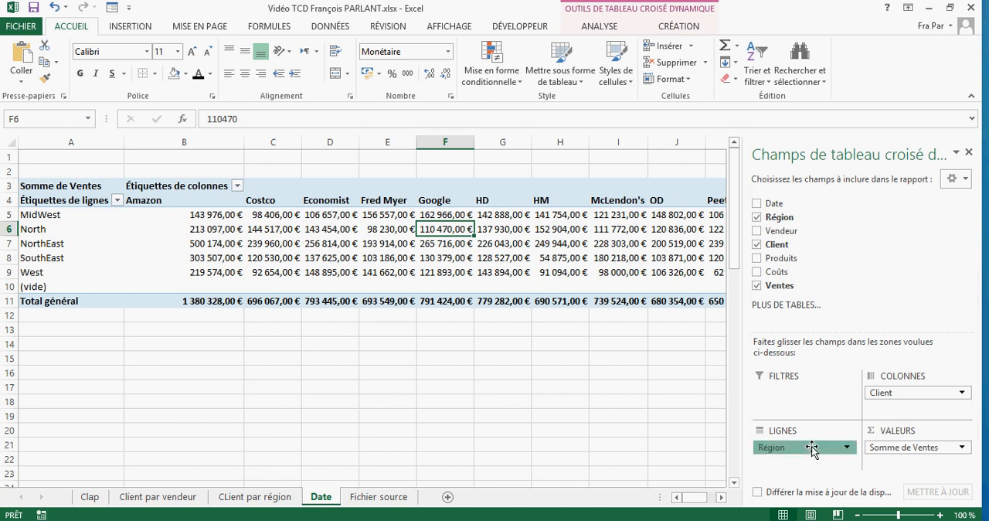
pyautogui.moveTo(812, 450); pyautogui.dragTo(815, 288)
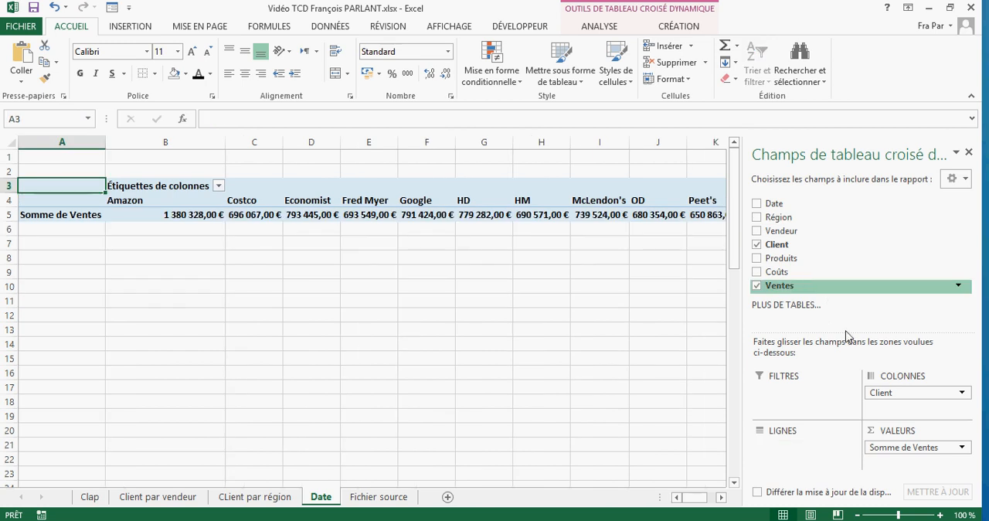
pyautogui.moveTo(896, 390); pyautogui.dragTo(796, 232)
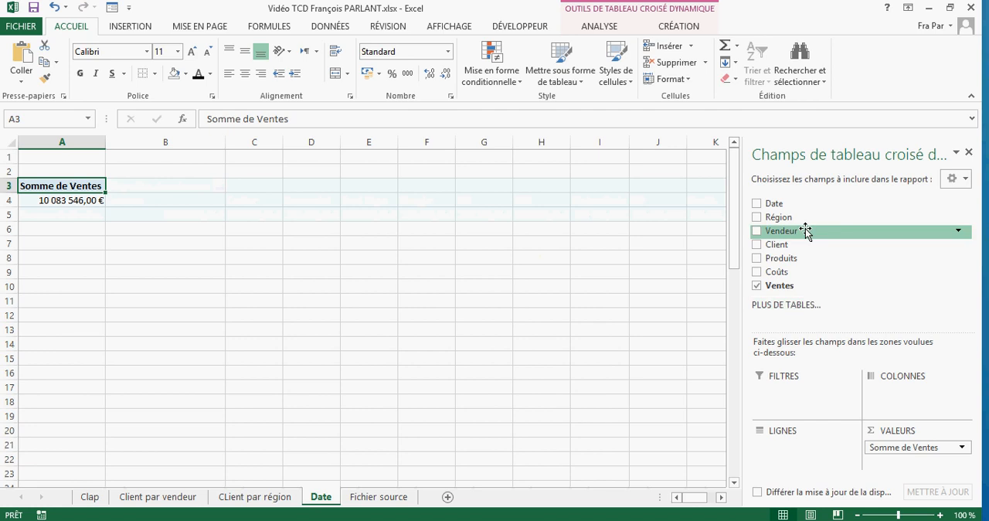
pyautogui.moveTo(775, 205); pyautogui.dragTo(803, 447)
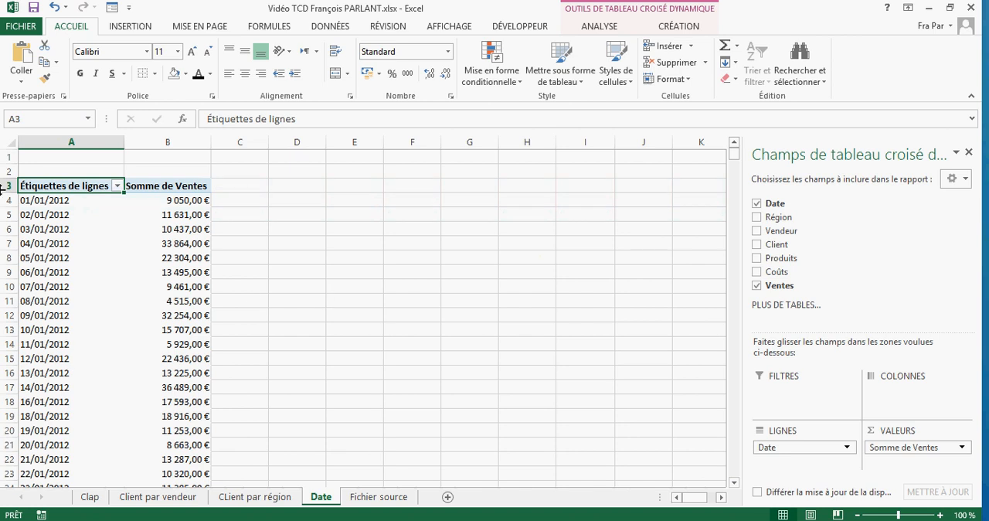
# - Group the pivot table's dates by Mois, keeping the automatic start and end dates
pyautogui.rightClick(45, 201)
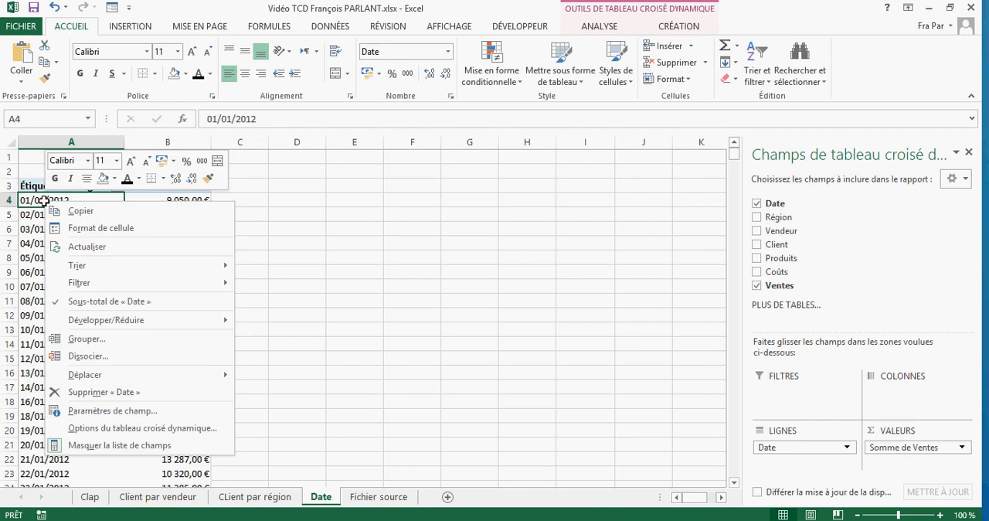
pyautogui.click(96, 344)
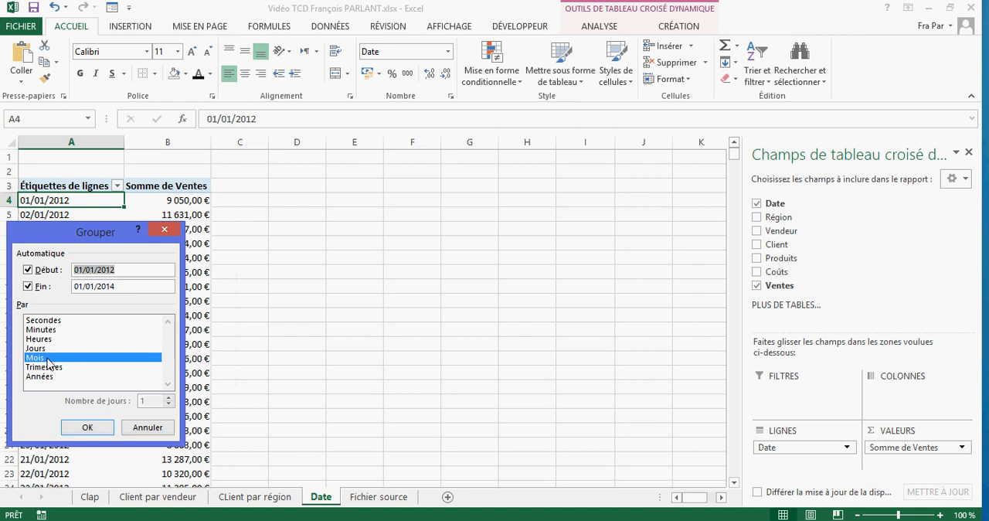
pyautogui.click(88, 428)
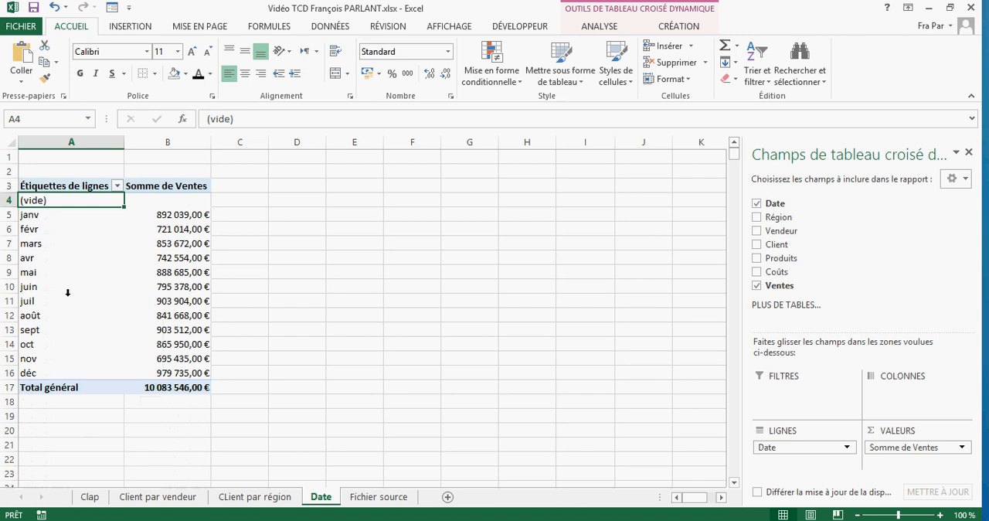
# - Regroup the pivot table's dates by both Mois and Années and review the sales by month within each year
pyautogui.rightClick(62, 215)
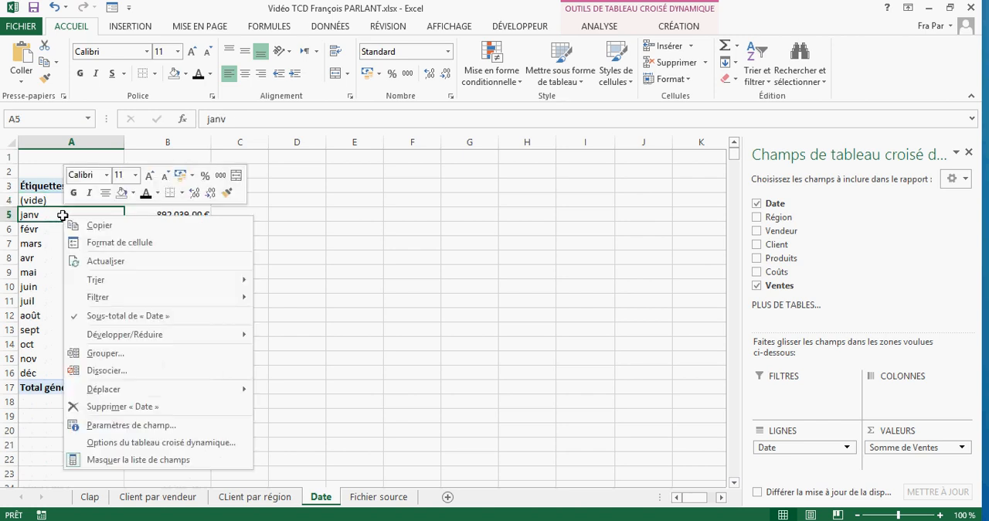
pyautogui.click(121, 360)
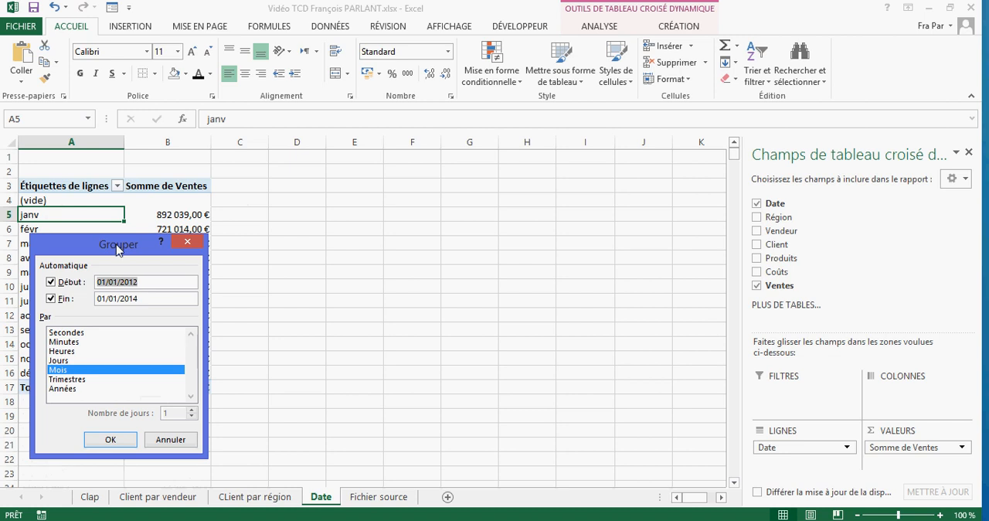
pyautogui.moveTo(117, 249); pyautogui.dragTo(394, 224)
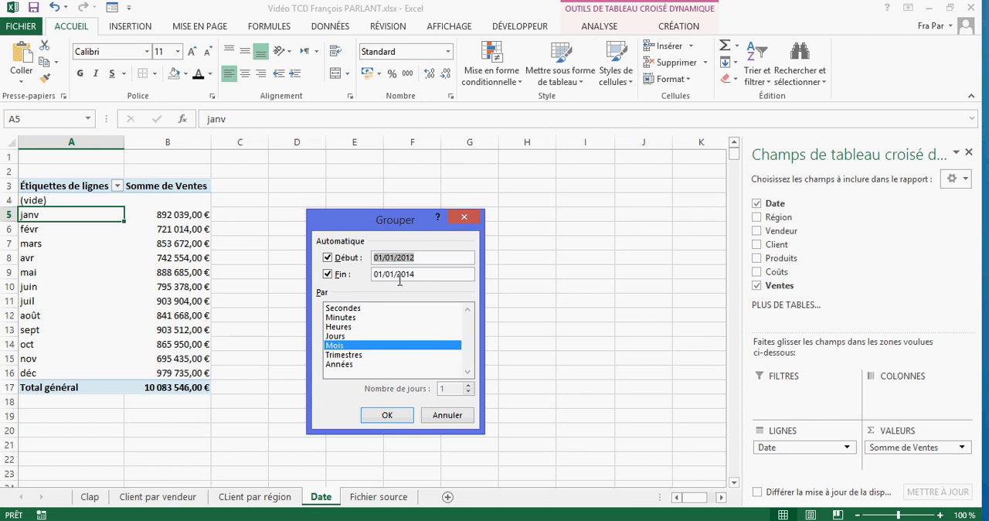
pyautogui.click(353, 368)
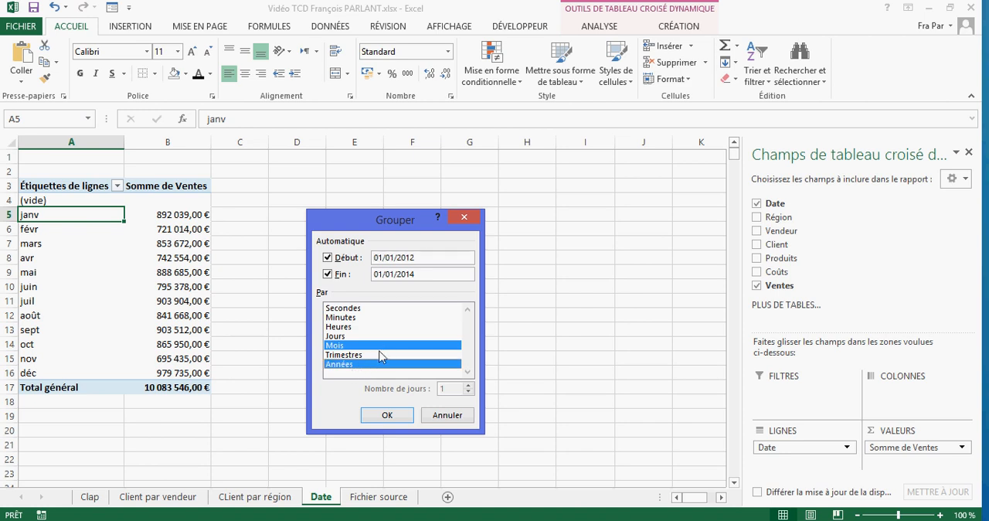
pyautogui.click(387, 416)
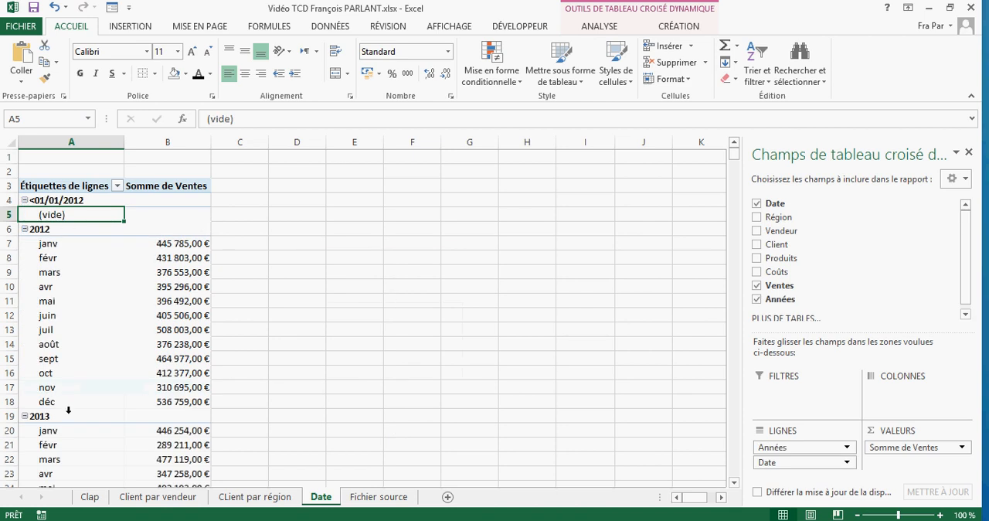
pyautogui.scroll(-5, 336, 377)
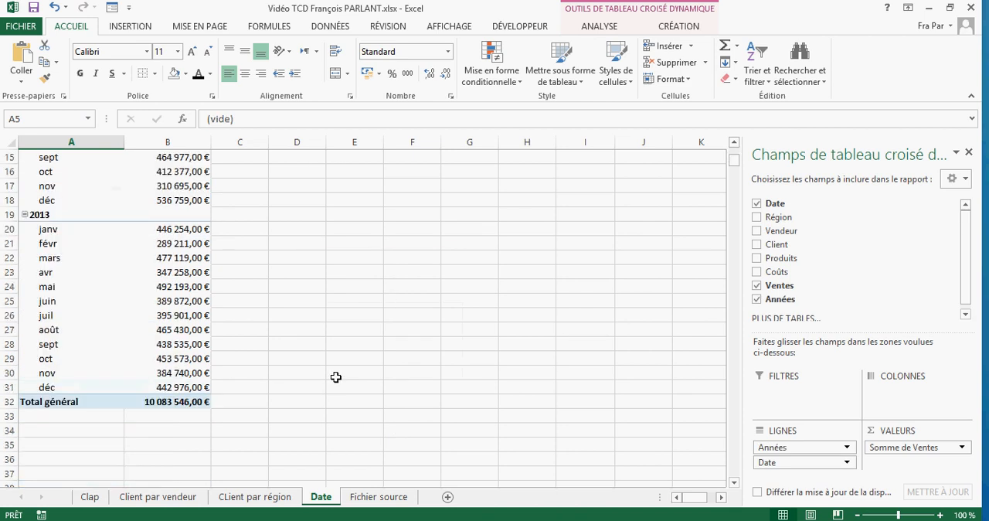
pyautogui.scroll(5, 336, 377)
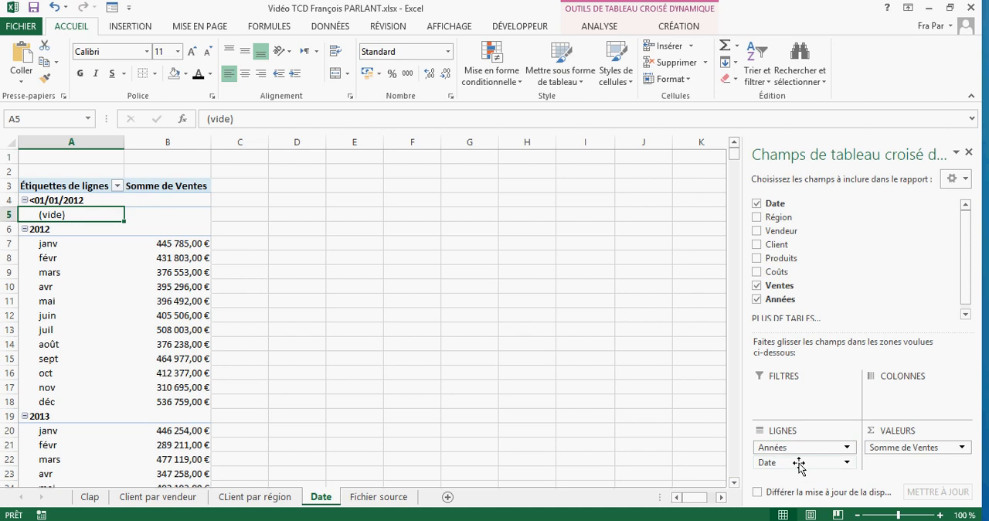
# - Remove the Date field from the pivot table's rows and move the Années field from the rows to the report filters
pyautogui.moveTo(790, 462); pyautogui.dragTo(812, 269)
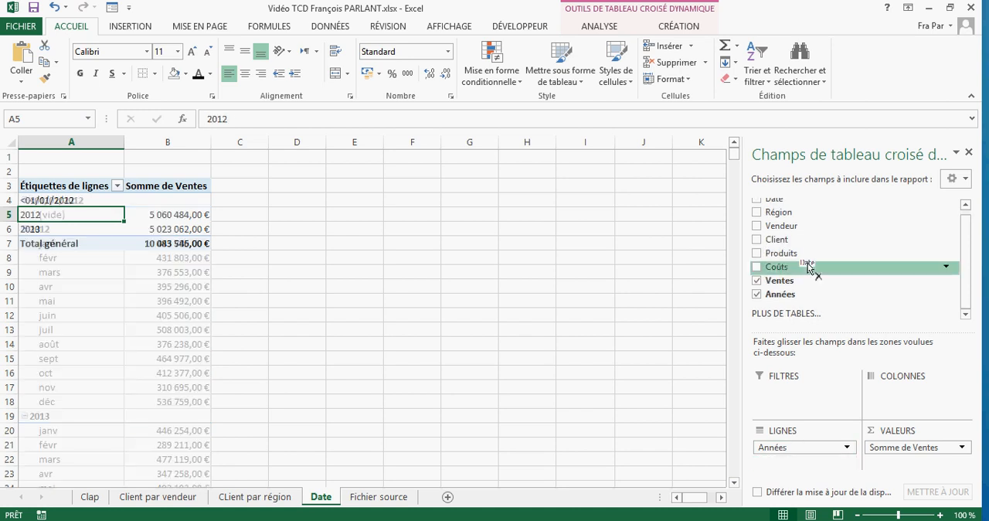
pyautogui.click(805, 450)
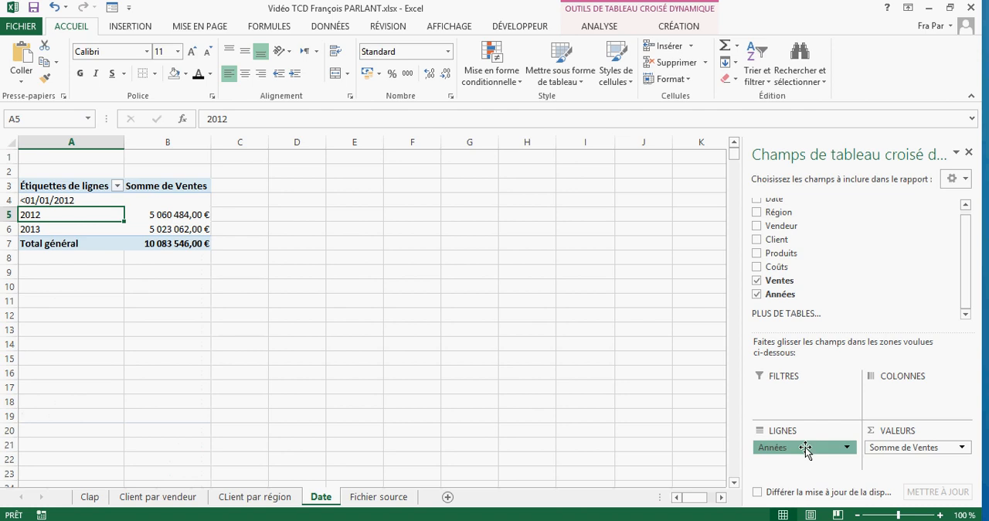
pyautogui.moveTo(806, 449); pyautogui.dragTo(808, 402)
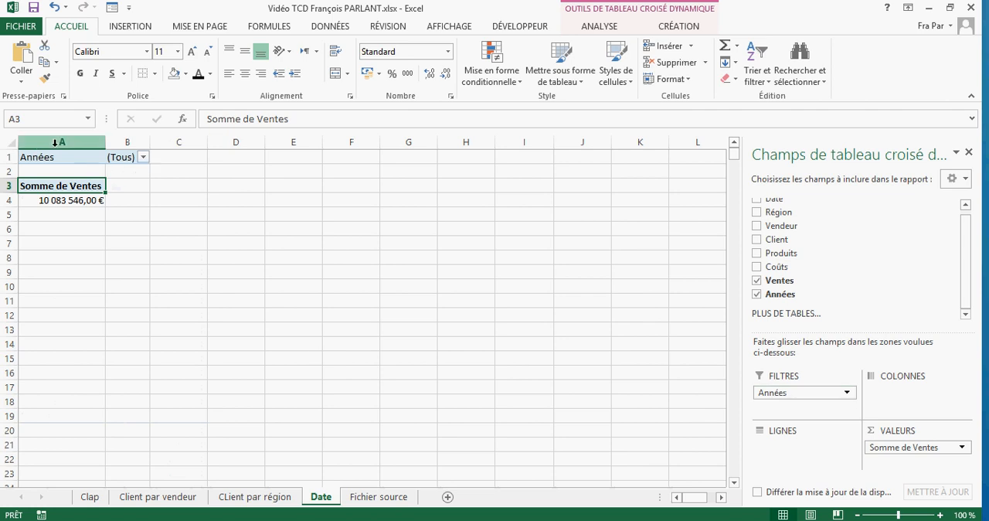
# - View the choices of the Années filter and add the Vendeur field to the pivot table's rows
pyautogui.click(143, 157)
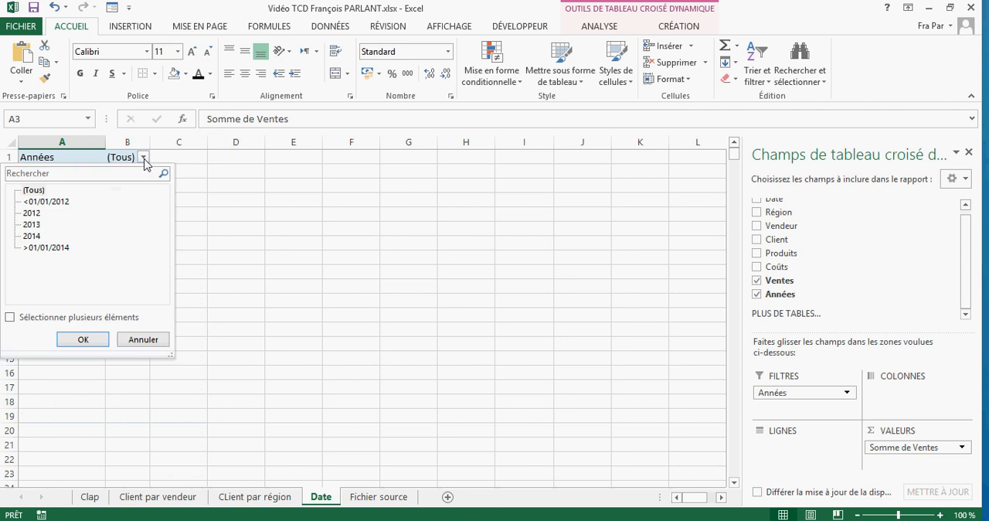
pyautogui.click(143, 158)
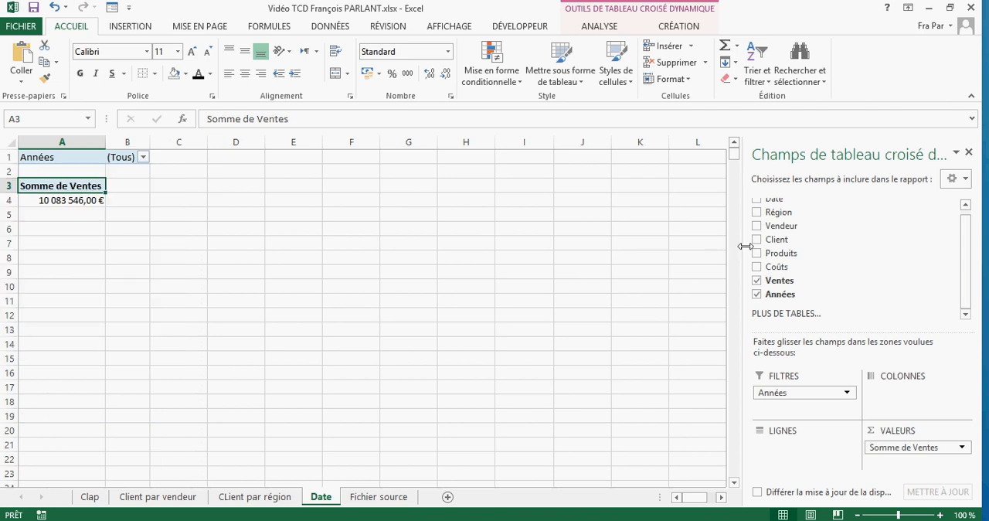
pyautogui.moveTo(792, 226); pyautogui.dragTo(799, 458)
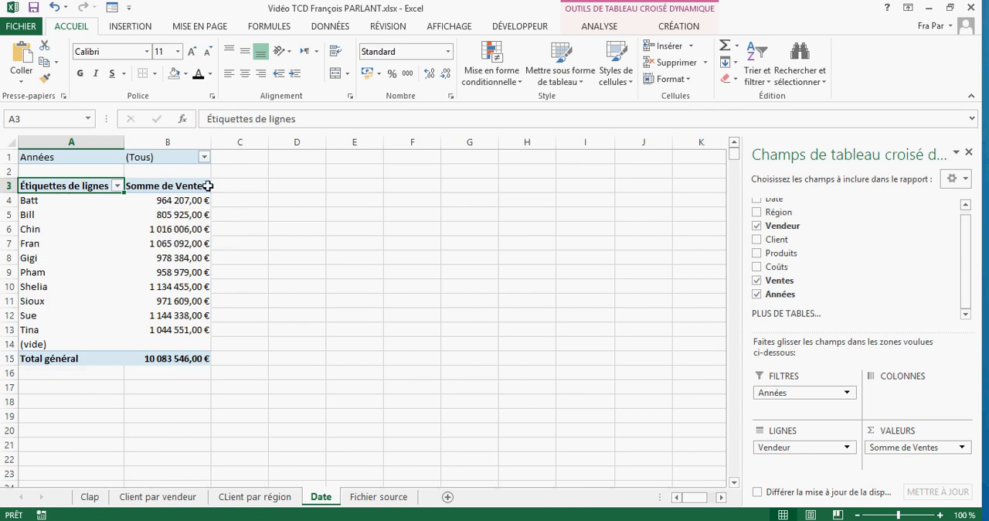
# - Filter the pivot table by the year 2012 and switch the Années filter to 2013
pyautogui.click(205, 158)
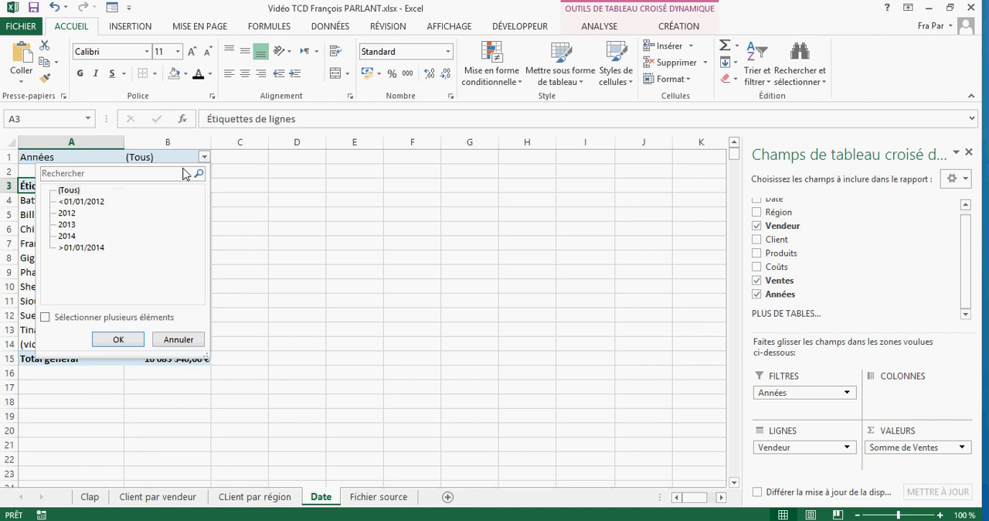
pyautogui.click(67, 212)
pyautogui.click(131, 343)
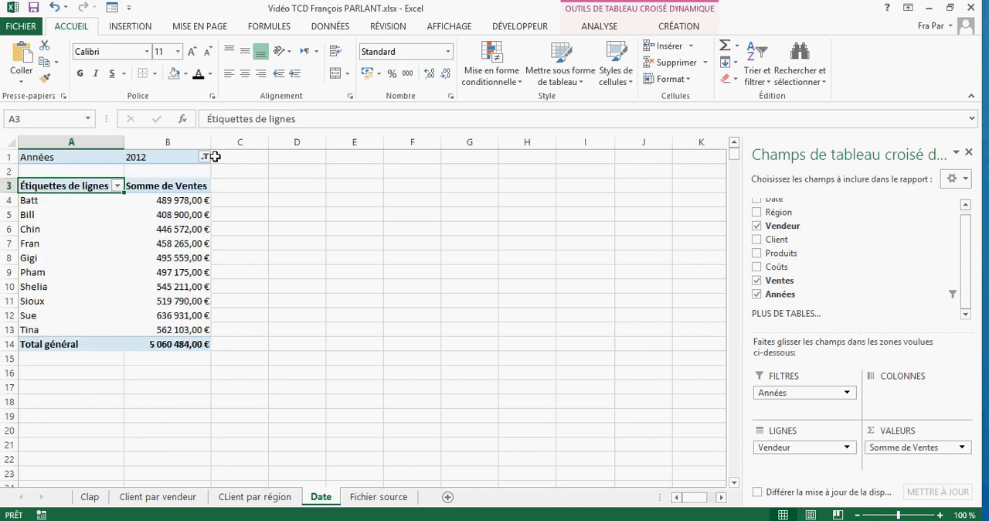
pyautogui.click(205, 157)
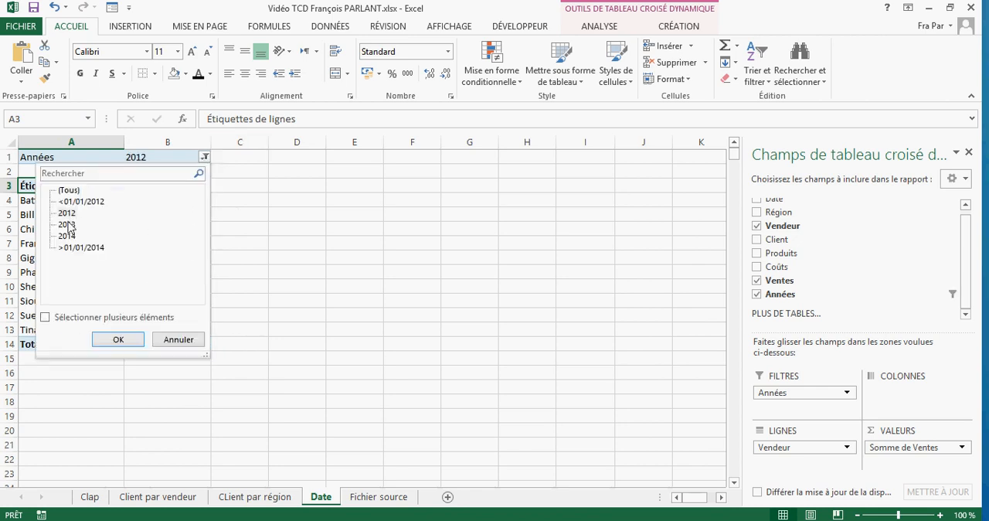
pyautogui.click(69, 216)
pyautogui.click(125, 341)
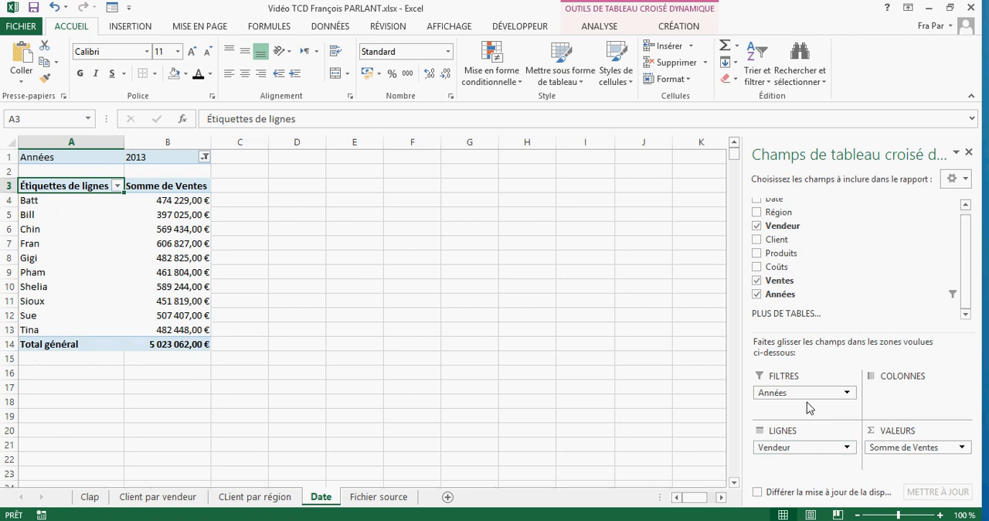
# - Add the Produits field to the report filters below Années and filter the pivot table on DAB Item
pyautogui.moveTo(790, 255); pyautogui.dragTo(811, 409)
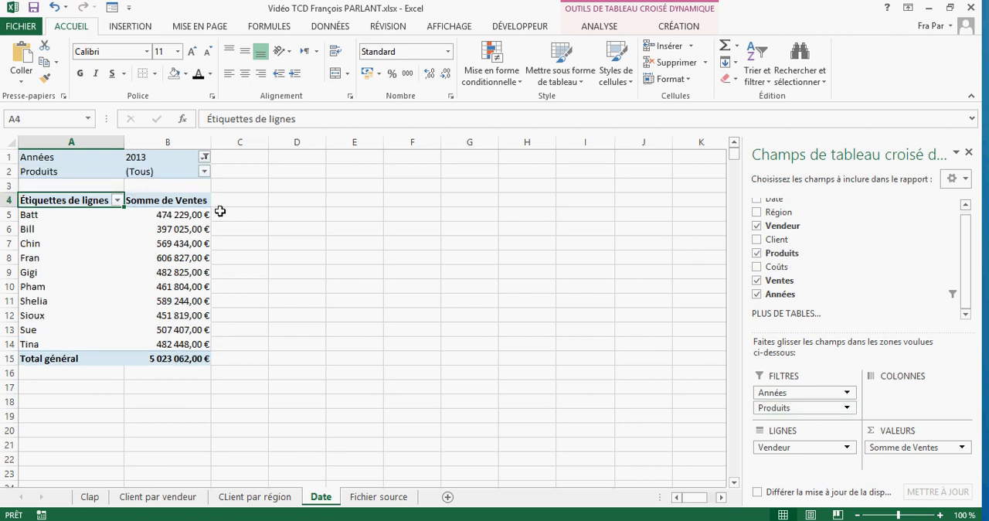
pyautogui.click(203, 171)
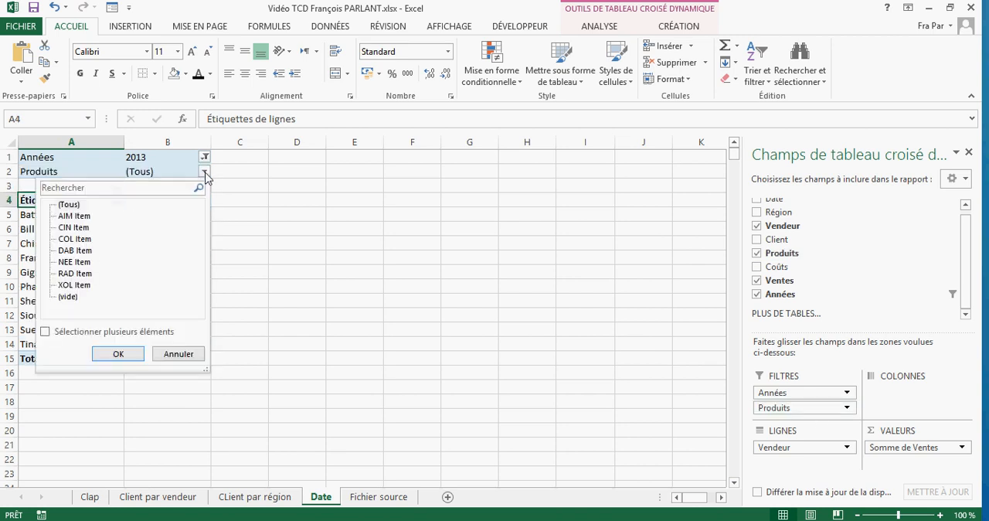
pyautogui.click(74, 251)
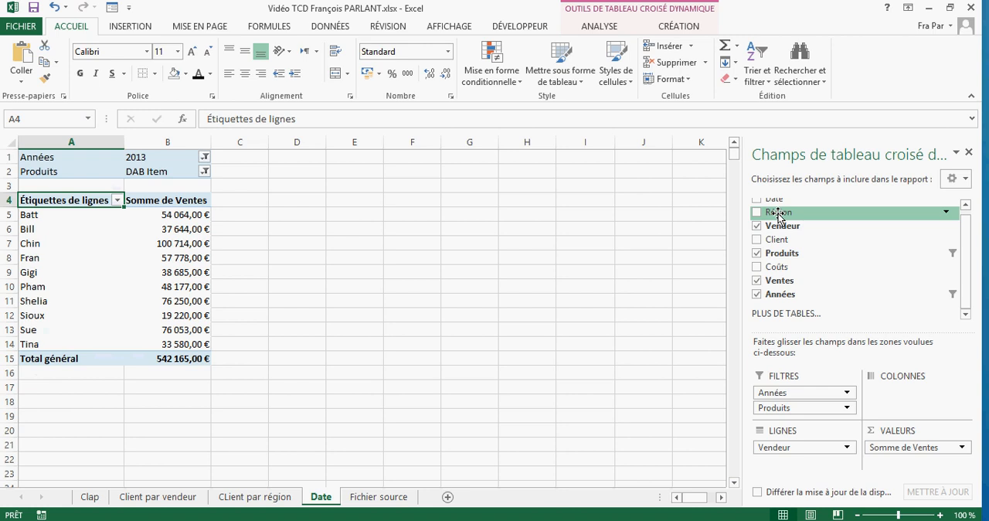
# - Try the Région field above Vendeur in the rows, and remove Région, Années and Produits from the pivot table
pyautogui.moveTo(778, 216); pyautogui.dragTo(821, 451)
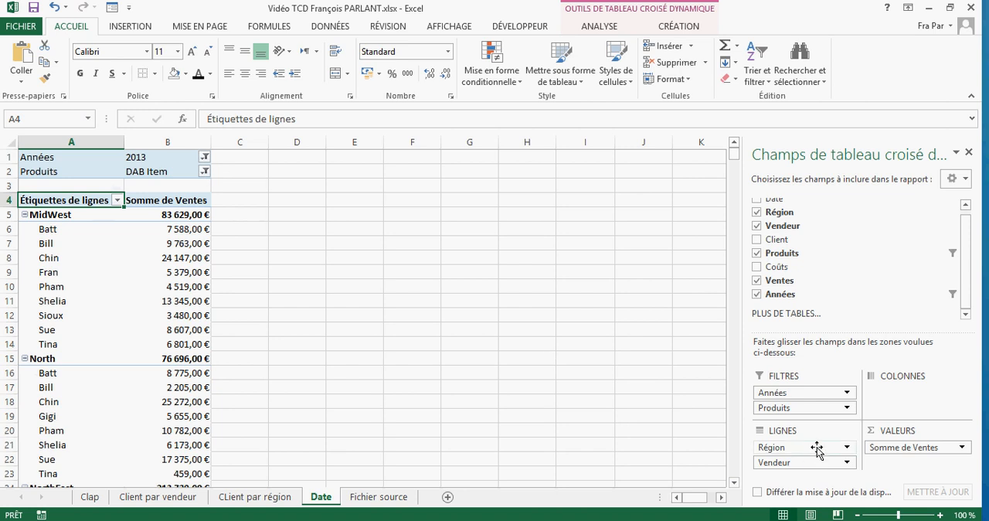
pyautogui.moveTo(817, 448); pyautogui.dragTo(803, 334)
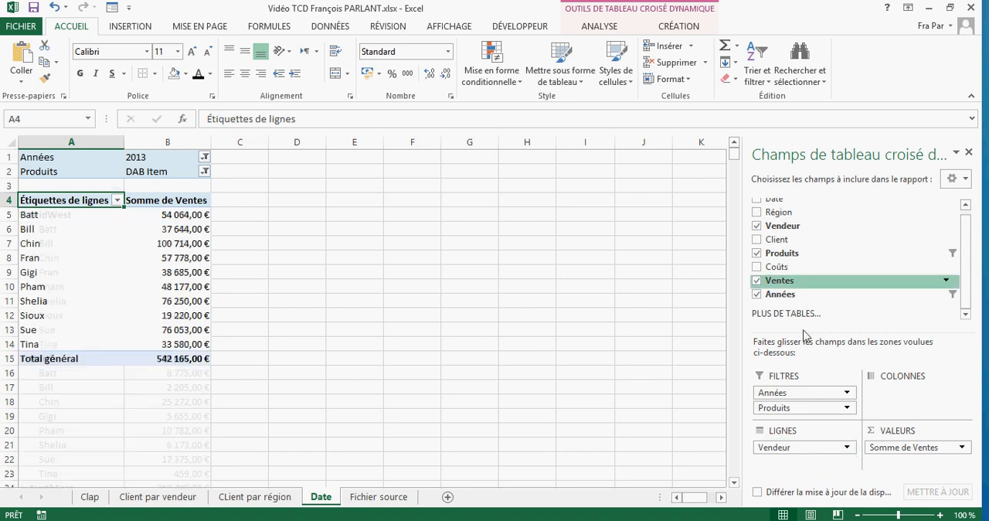
pyautogui.moveTo(806, 393); pyautogui.dragTo(817, 354)
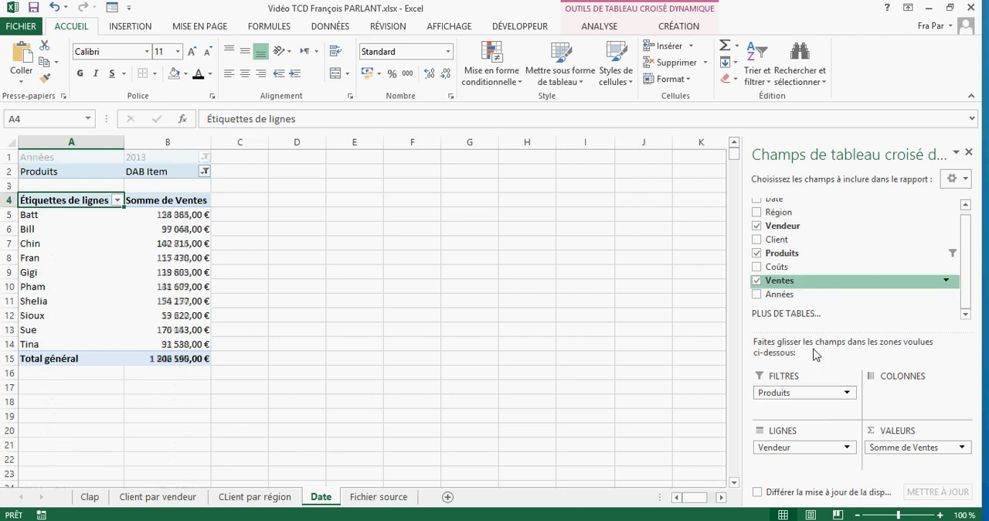
pyautogui.moveTo(810, 394); pyautogui.dragTo(808, 255)
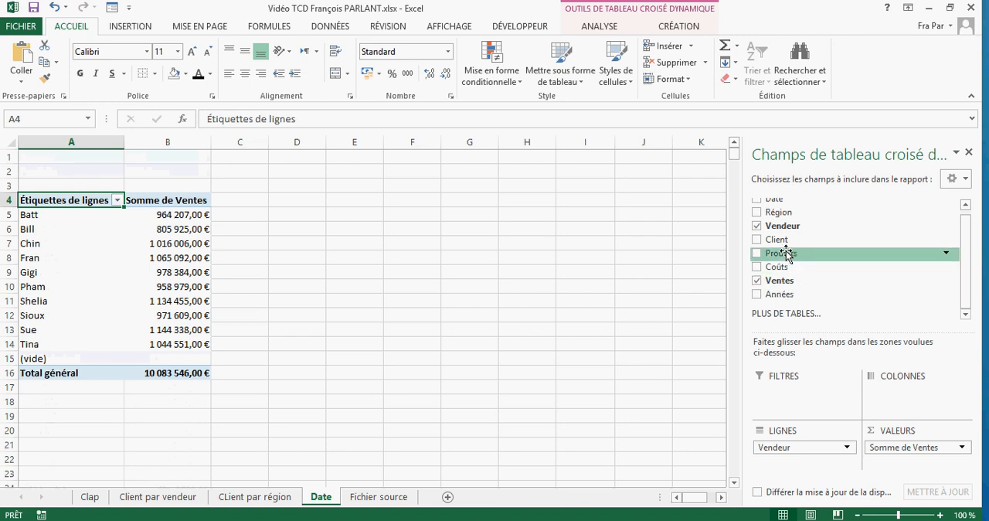
# - Add the Coûts field above Somme de Ventes in the values, summarized by Somme with the Monétaire format, 2 decimals and € symbol
pyautogui.moveTo(776, 272); pyautogui.dragTo(899, 447)
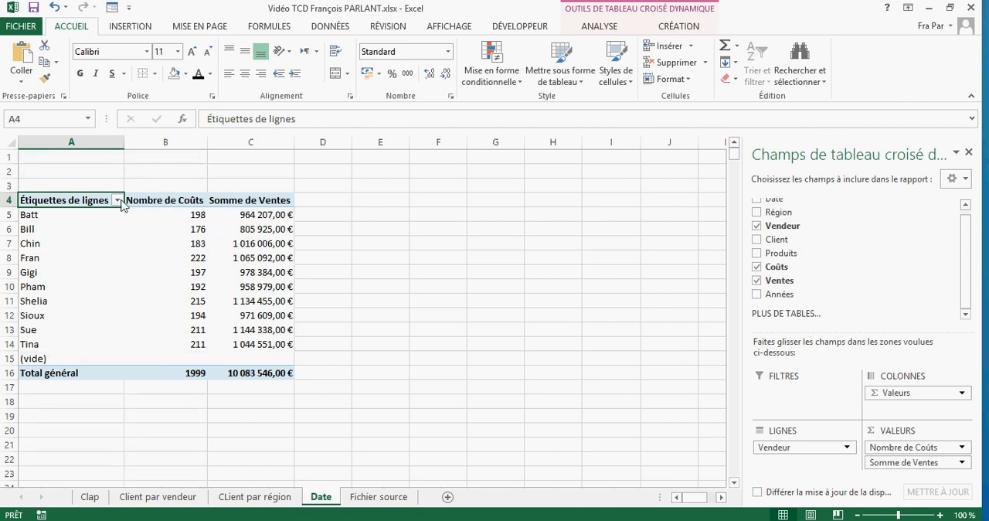
pyautogui.click(962, 449)
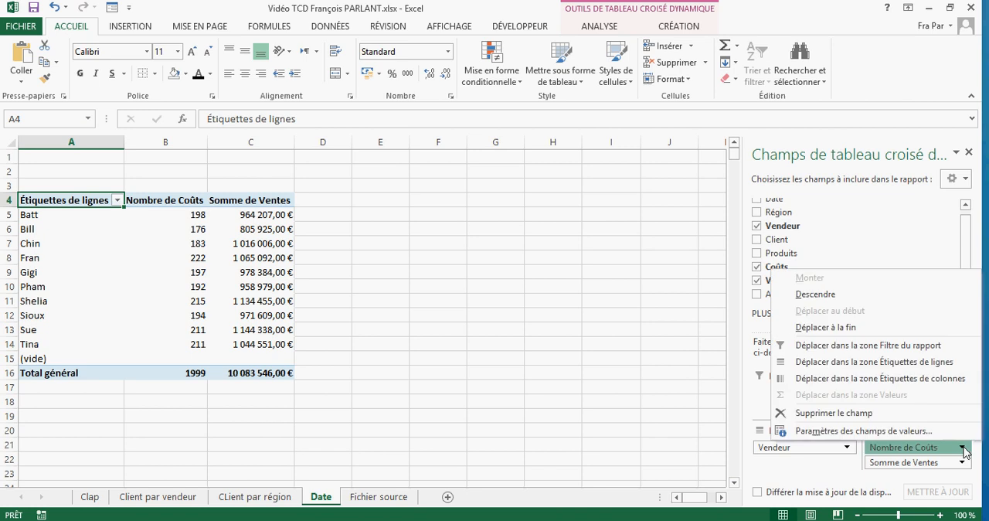
pyautogui.click(933, 430)
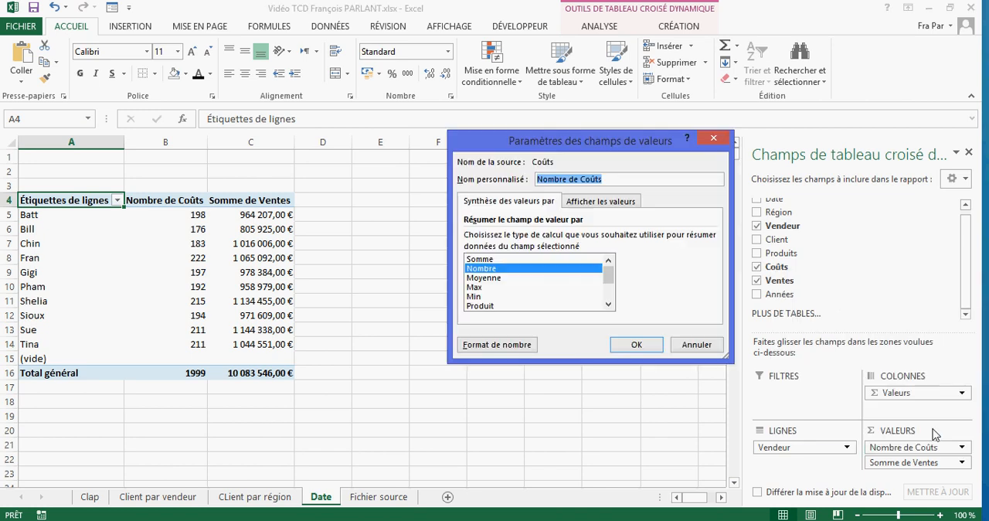
pyautogui.click(549, 260)
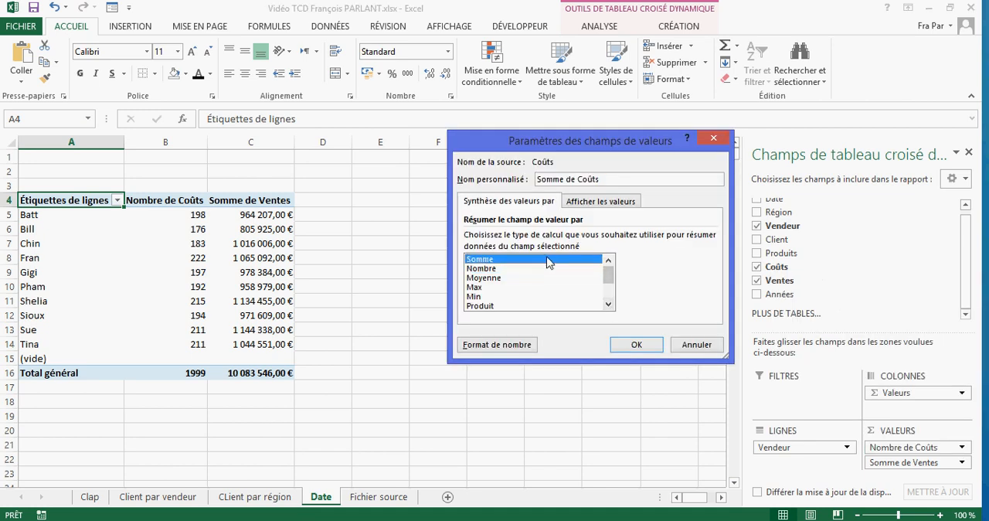
pyautogui.click(516, 350)
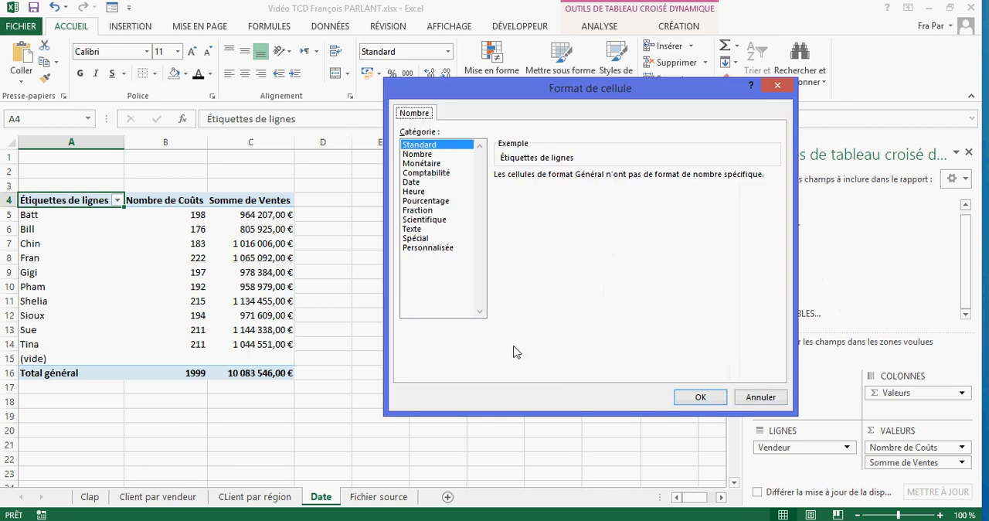
pyautogui.click(435, 164)
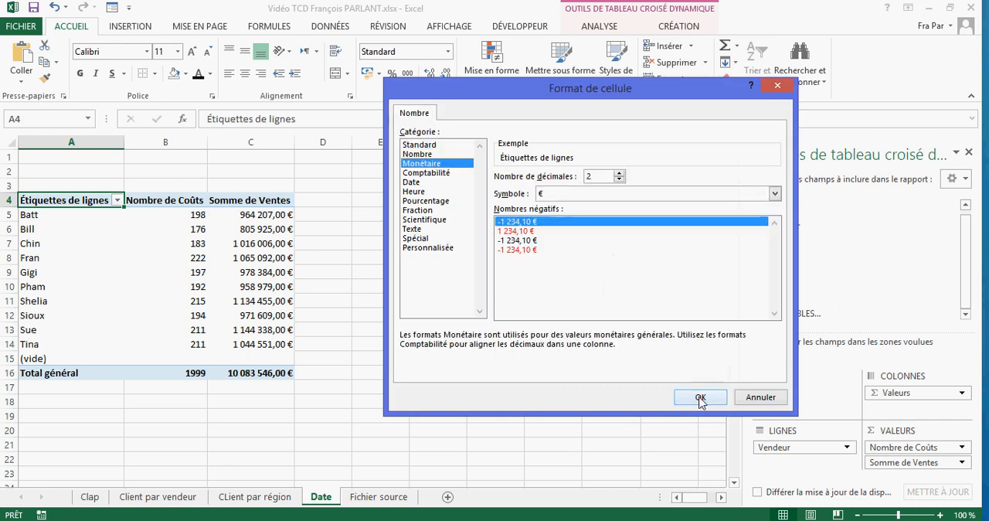
pyautogui.click(699, 397)
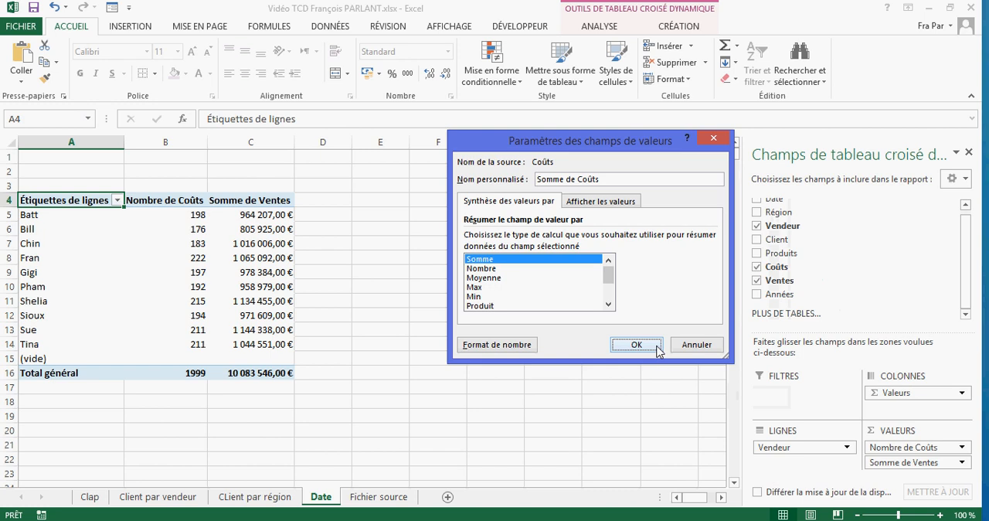
pyautogui.click(636, 345)
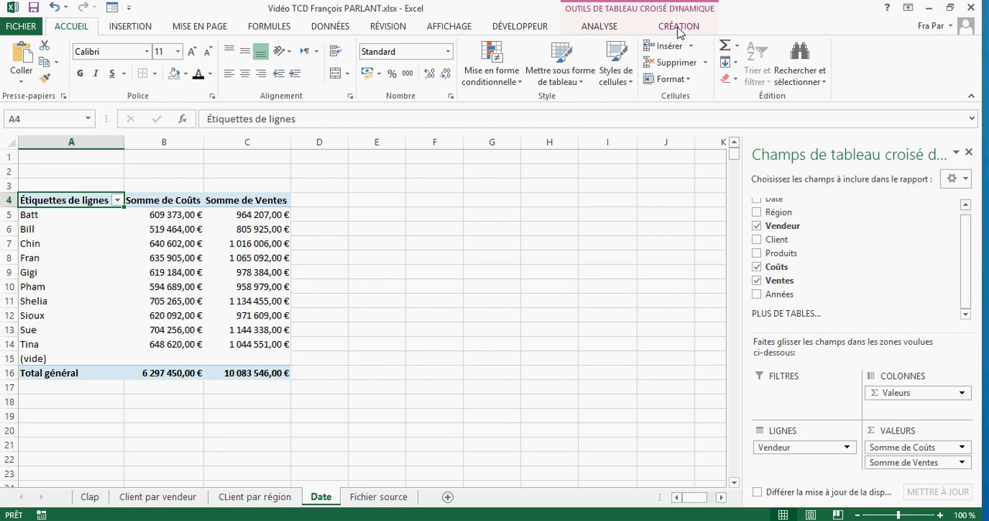
# - Start a calculated field for the pivot table and name it Delta
pyautogui.click(600, 26)
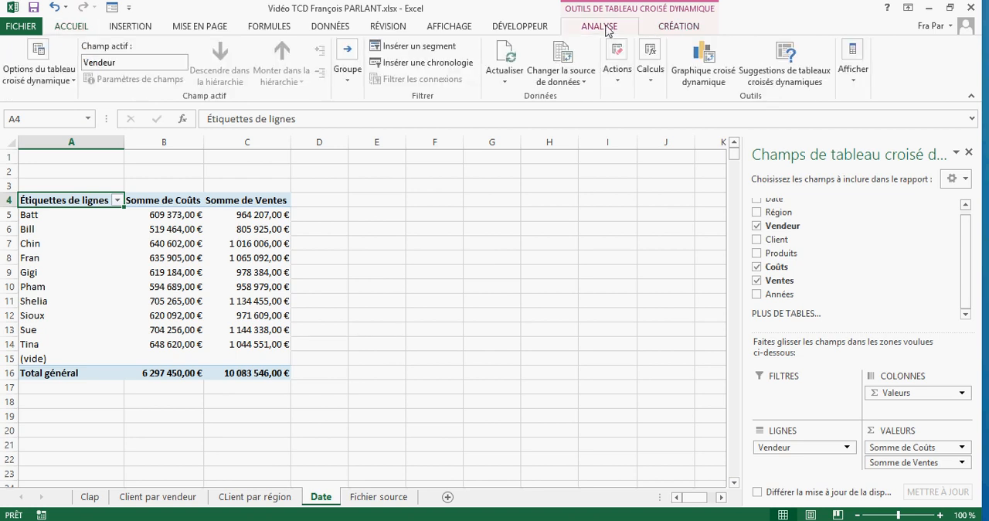
pyautogui.click(653, 58)
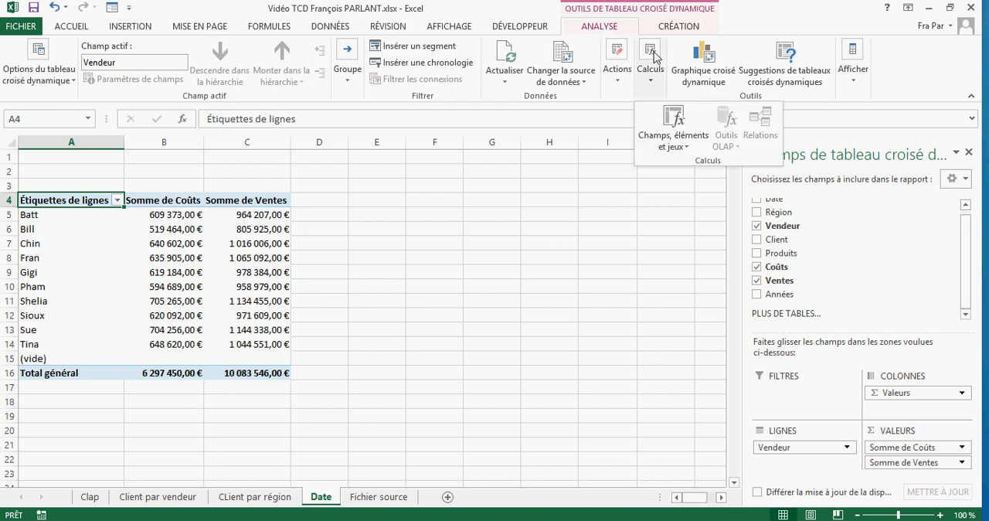
pyautogui.click(670, 144)
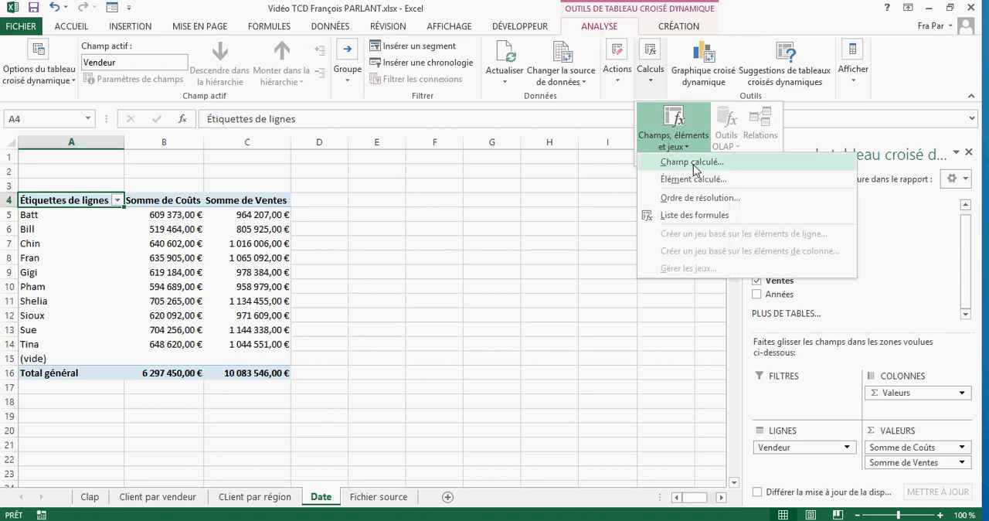
pyautogui.click(693, 162)
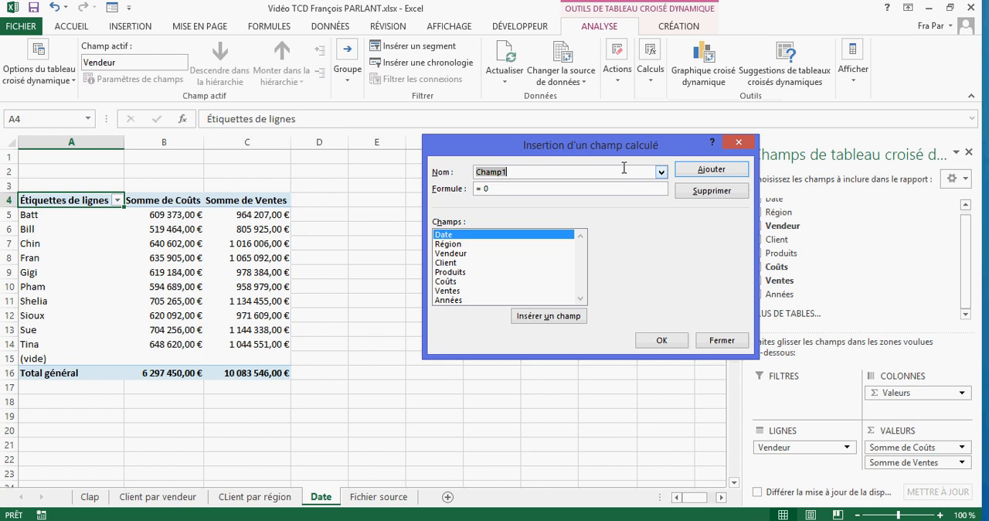
pyautogui.write('Del')
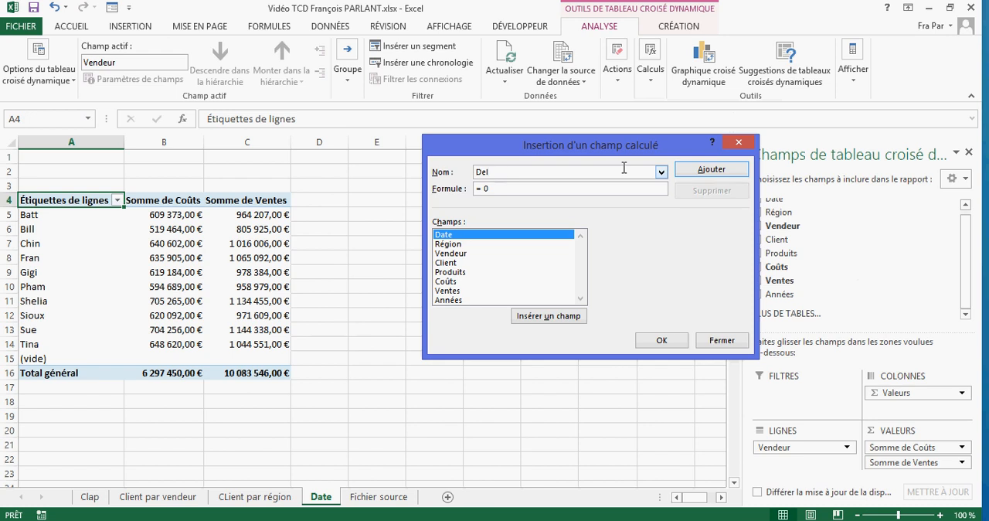
pyautogui.write('ta')
# - Give the Delta field the formula = Ventes - Coûts and insert it into the pivot table
pyautogui.click(611, 188)
pyautogui.press('BackSpace')
pyautogui.doubleClick(456, 291)
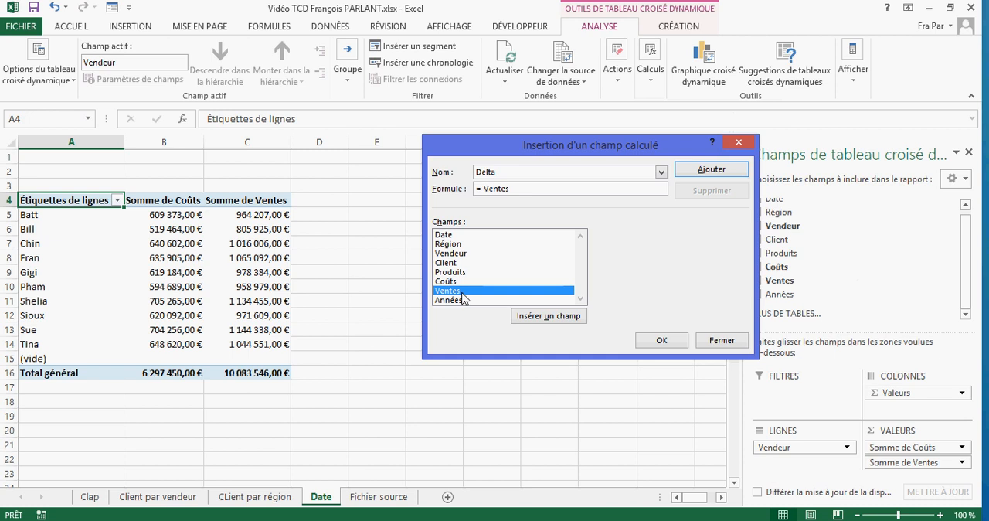
pyautogui.write('-')
pyautogui.click(456, 282)
pyautogui.doubleClick(456, 282)
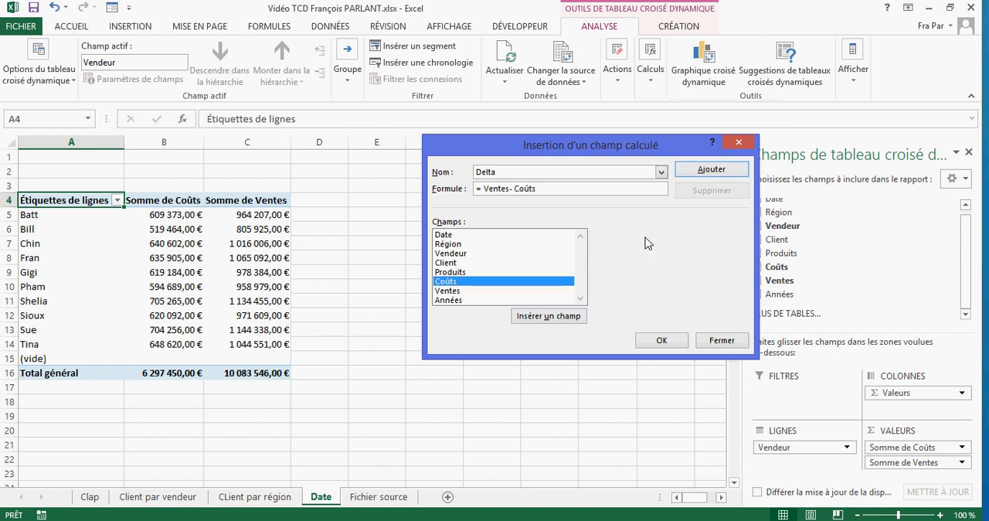
pyautogui.click(695, 172)
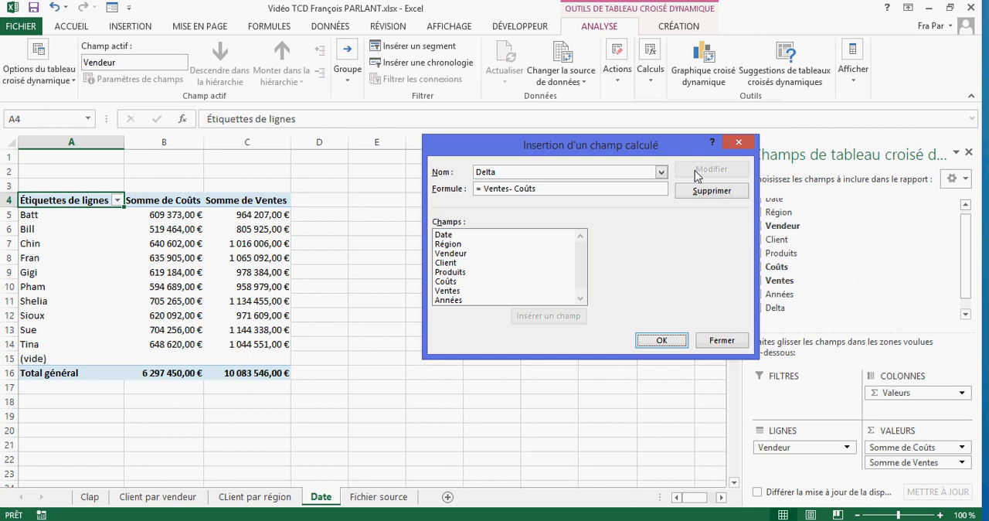
pyautogui.click(658, 340)
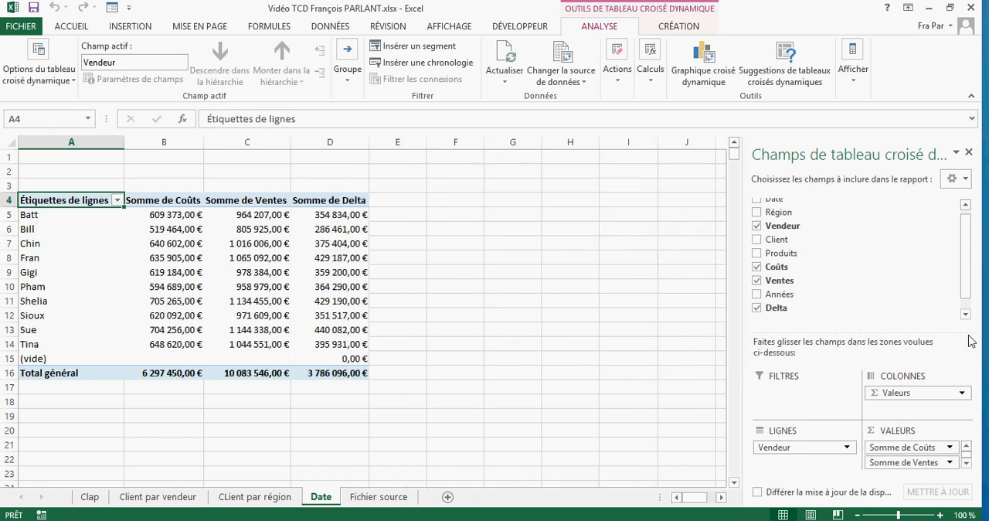
# - Enlarge the layout area of the field list to show all three value fields, including Somme de Delta
pyautogui.moveTo(943, 330); pyautogui.dragTo(944, 308)
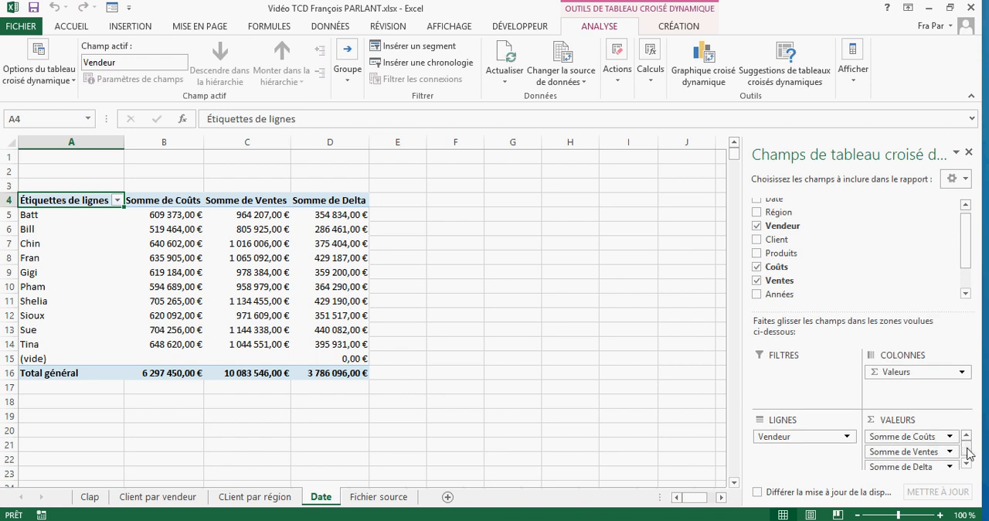
pyautogui.moveTo(967, 450); pyautogui.dragTo(967, 449)
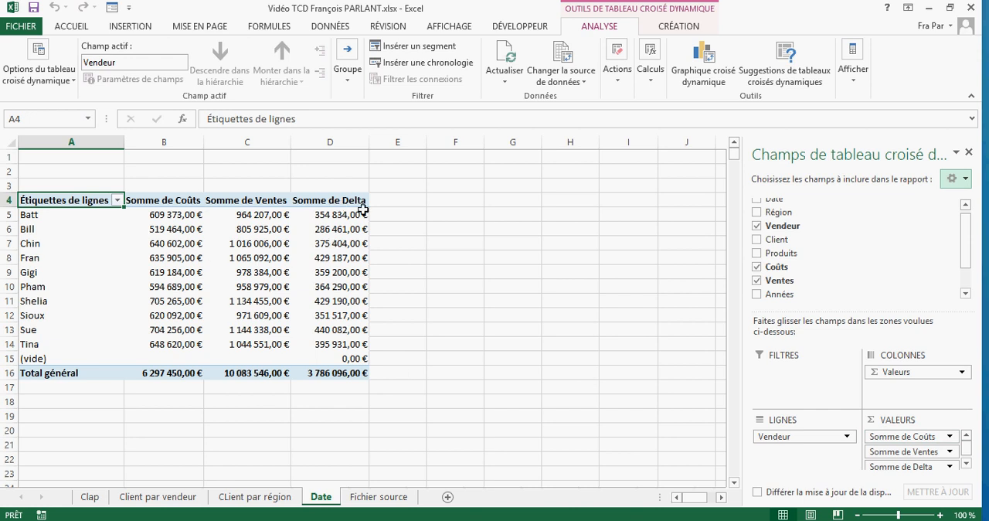
pyautogui.moveTo(341, 209)
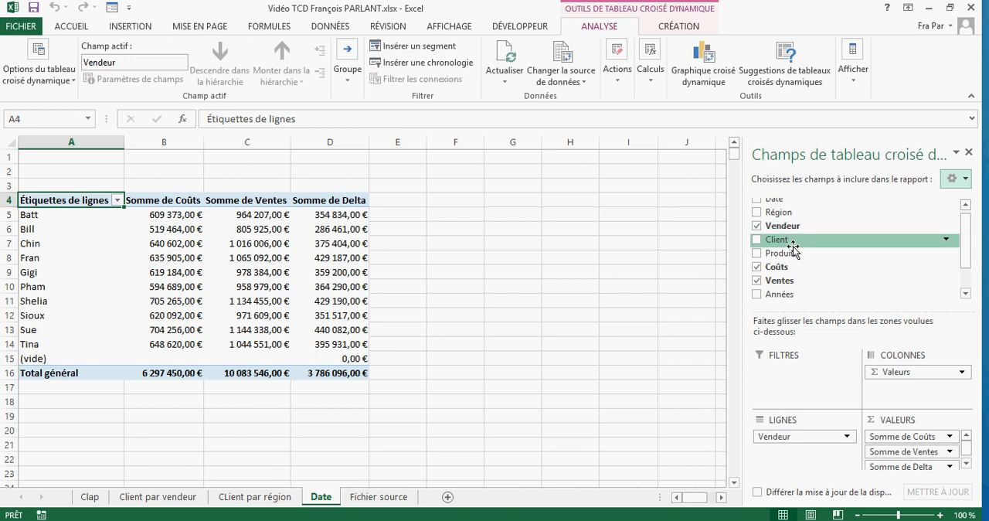
# - Break down each seller's figures by Région below Vendeur in the rows, and remove the Région field again
pyautogui.moveTo(782, 217); pyautogui.dragTo(800, 448)
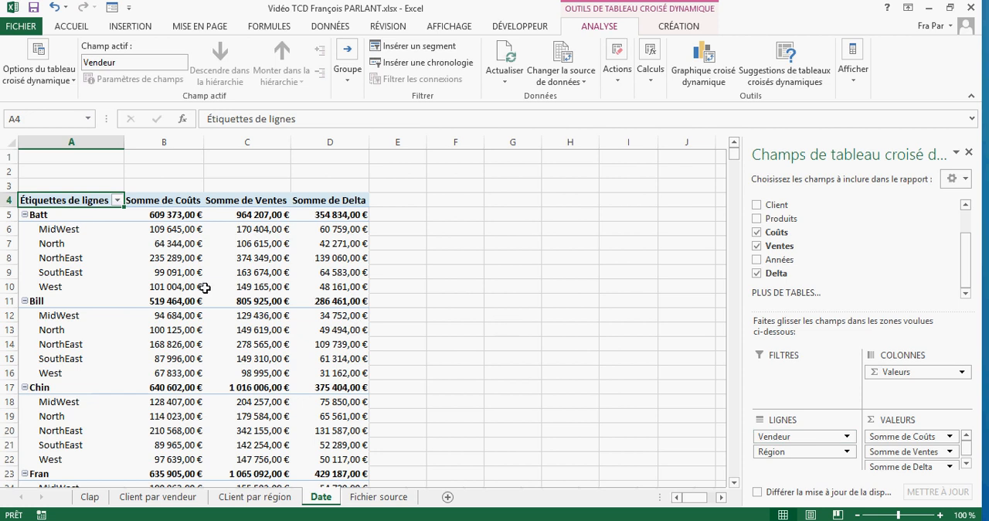
pyautogui.moveTo(812, 456); pyautogui.dragTo(835, 260)
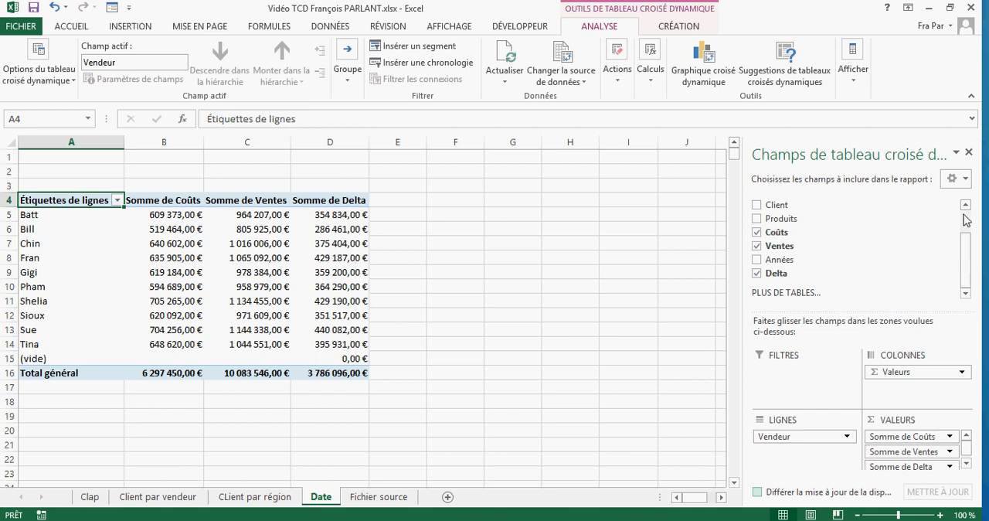
pyautogui.scroll(1, 966, 221)
pyautogui.moveTo(831, 221); pyautogui.dragTo(777, 211)
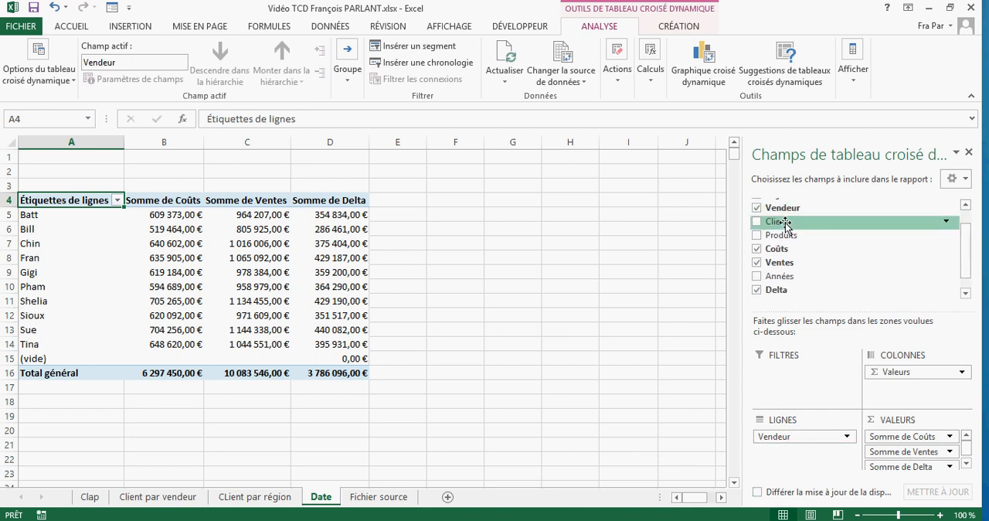
pyautogui.scroll(1, 966, 212)
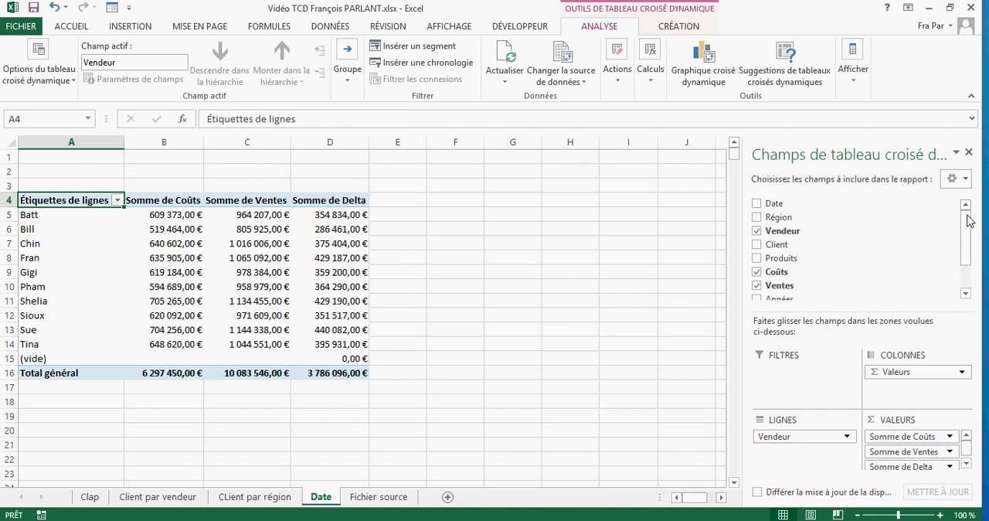
# - Group the pivot table rows by Région above Vendeur and select North's Somme de Delta subtotal
pyautogui.moveTo(785, 218); pyautogui.dragTo(796, 438)
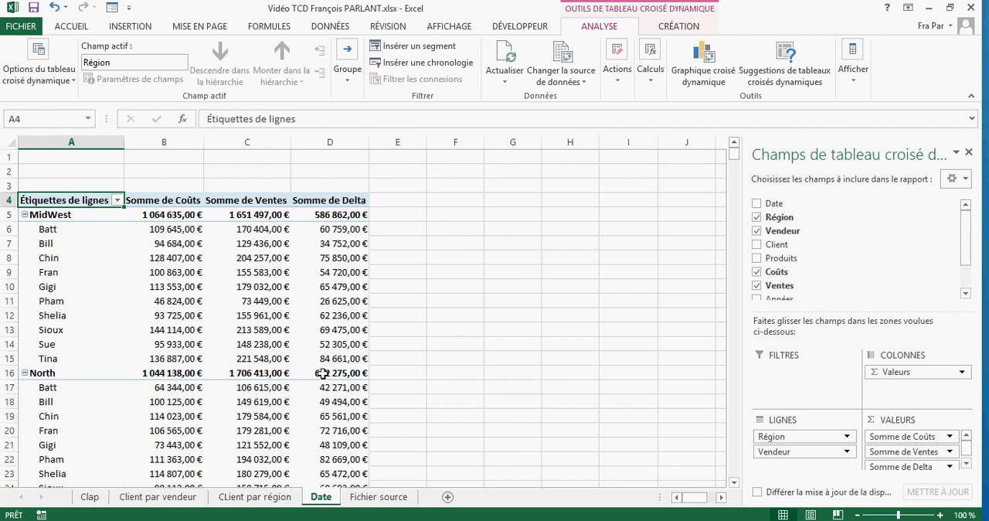
pyautogui.moveTo(331, 374)
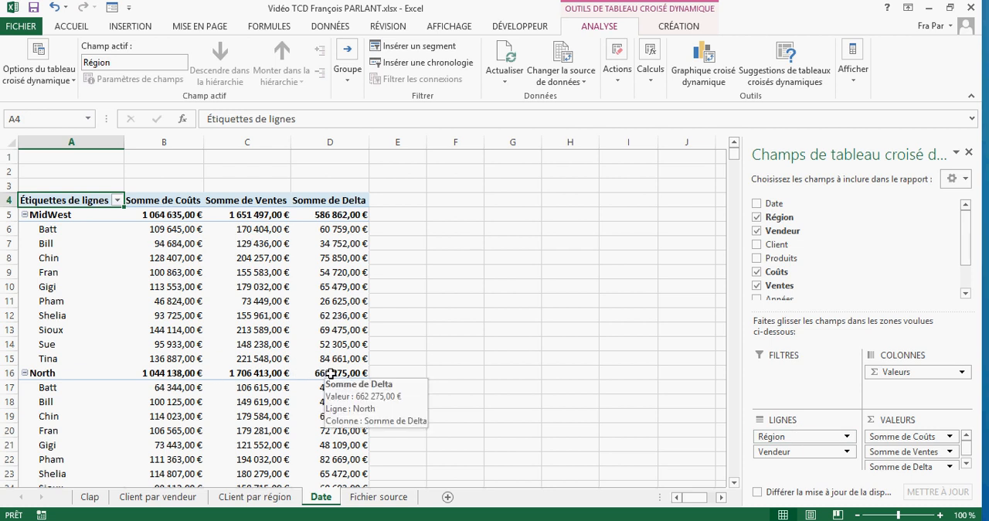
pyautogui.click(330, 374)
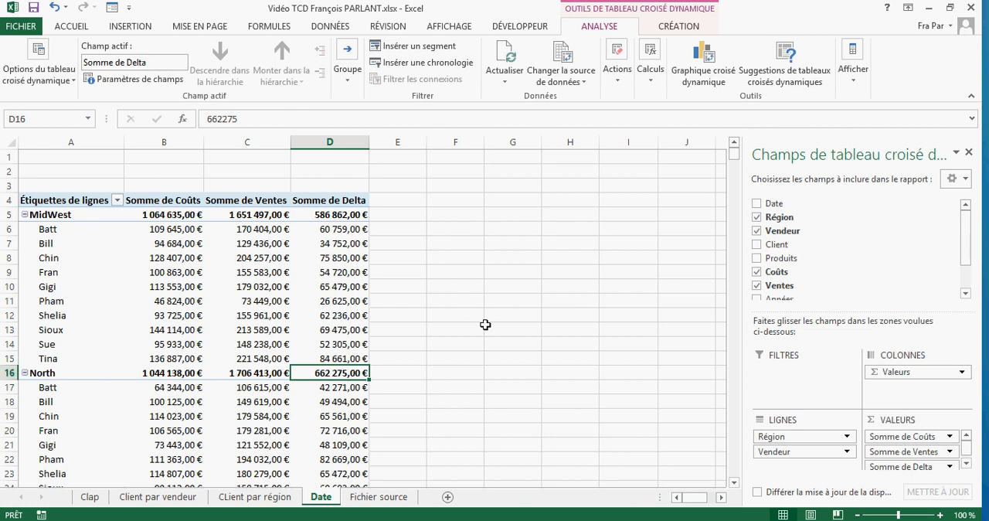
# - In cell F1, enter a LIREDONNEESTABCROISDYNAMIQUE formula that retrieves Somme de Delta for Région North from the pivot table at $A$4
pyautogui.click(470, 187)
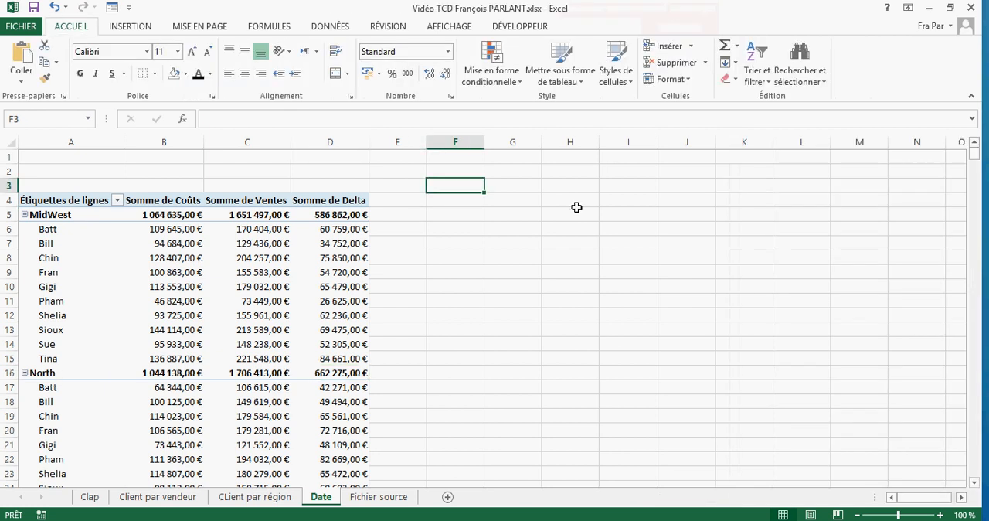
pyautogui.click(468, 157)
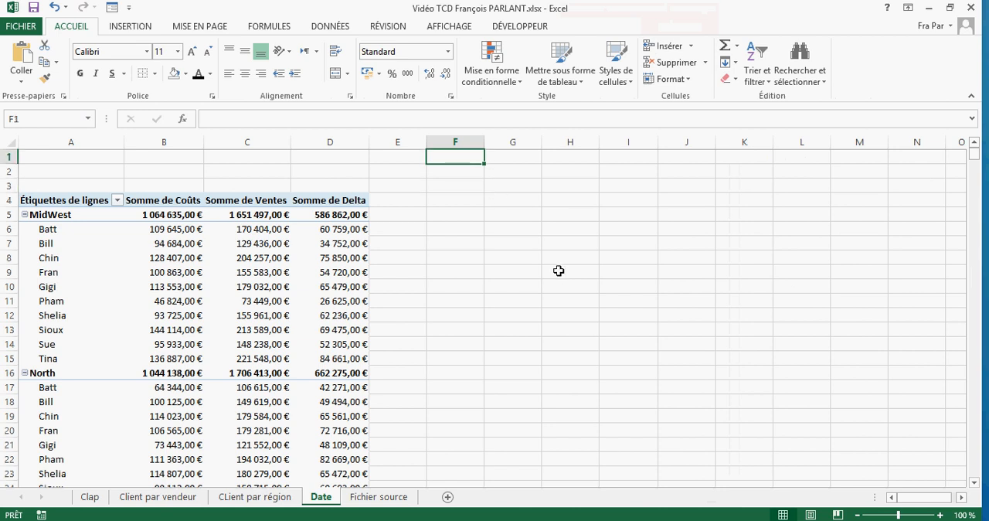
pyautogui.click(339, 376)
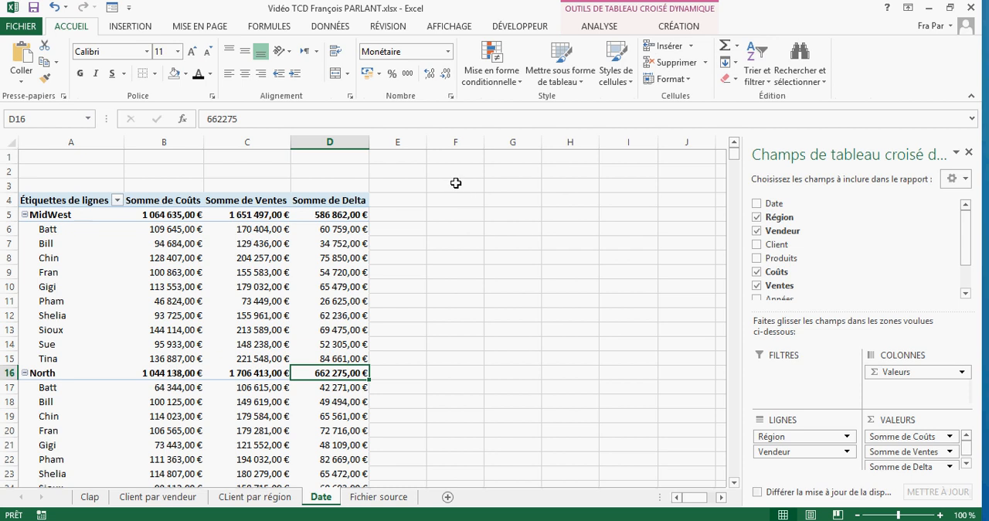
pyautogui.click(454, 156)
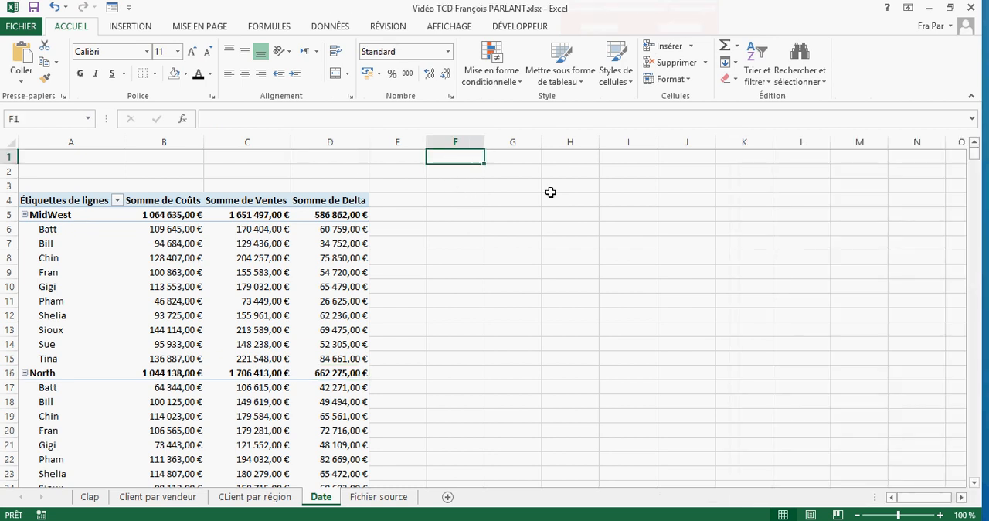
pyautogui.write('=')
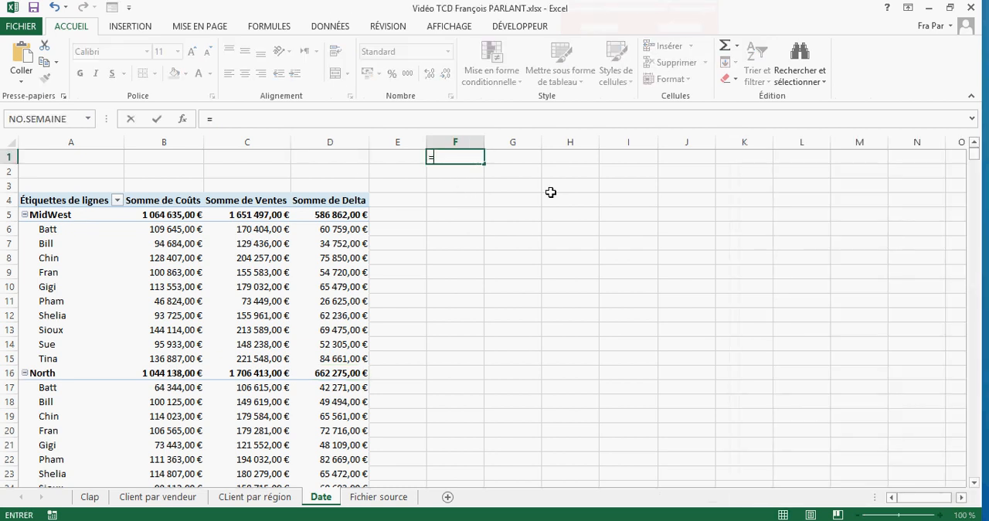
pyautogui.click(347, 374)
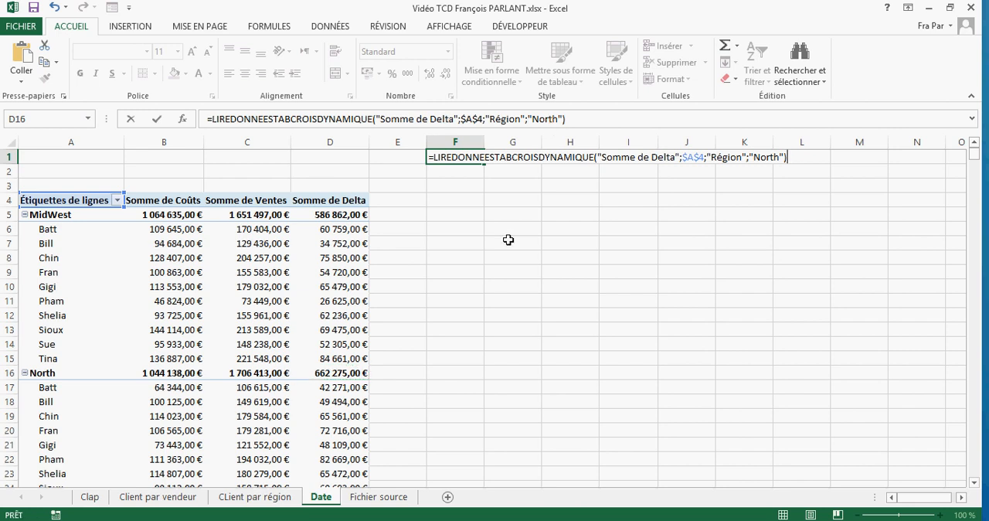
pyautogui.press('Tab')
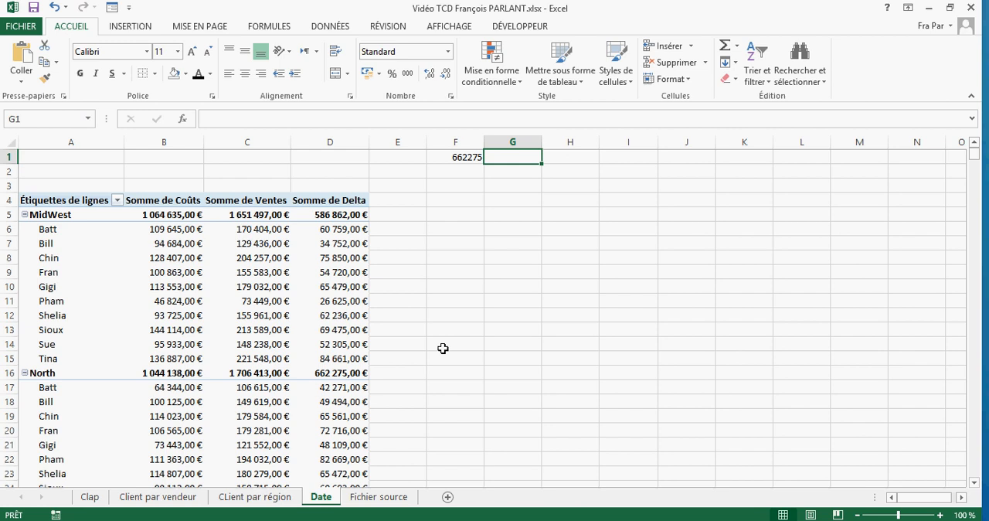
pyautogui.click(187, 306)
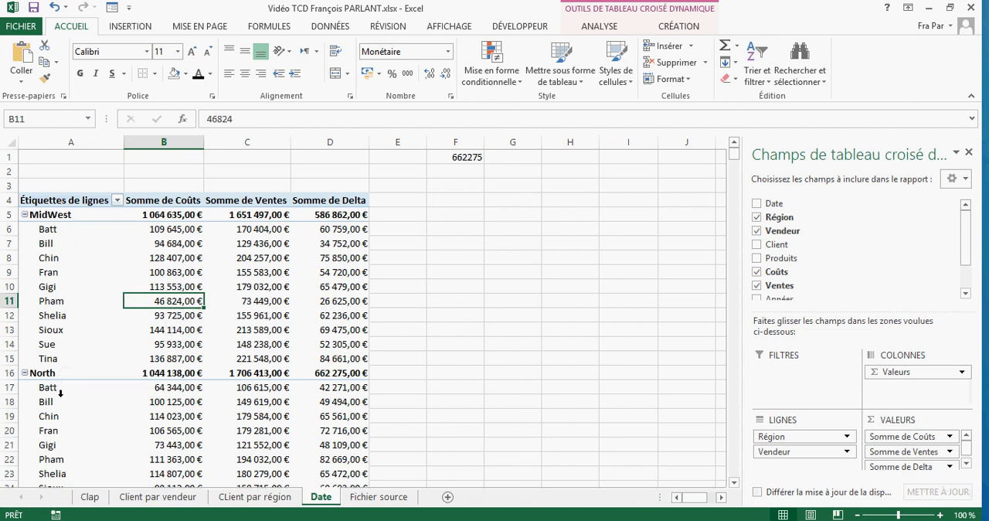
pyautogui.click(117, 201)
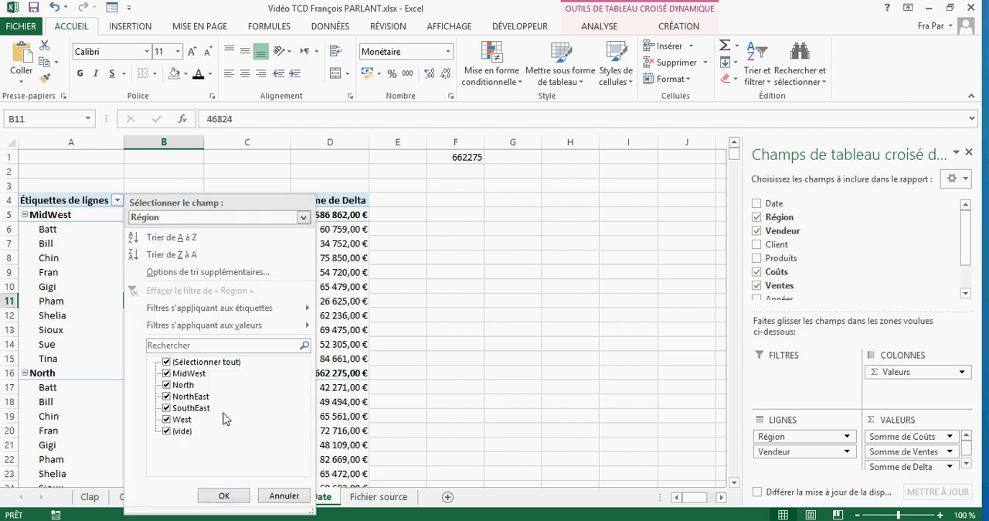
pyautogui.click(284, 495)
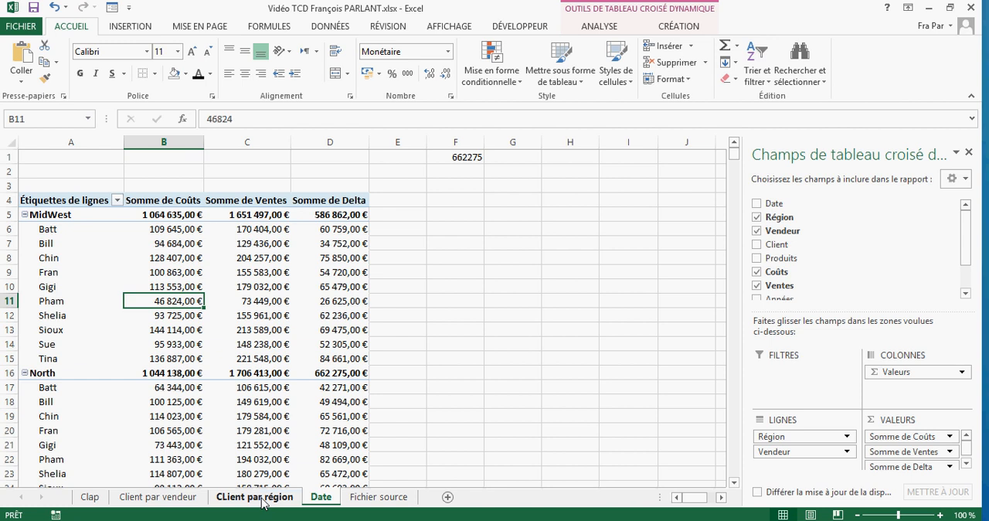
# - Filter the Vendeur field in the row labels to exclude the third and seventh sellers in the list
pyautogui.click(68, 231)
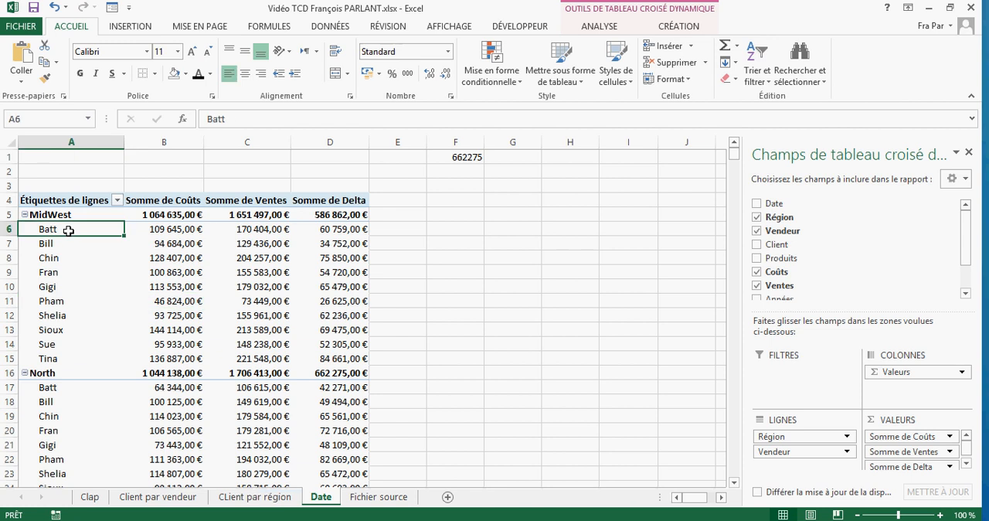
pyautogui.click(117, 201)
pyautogui.click(170, 398)
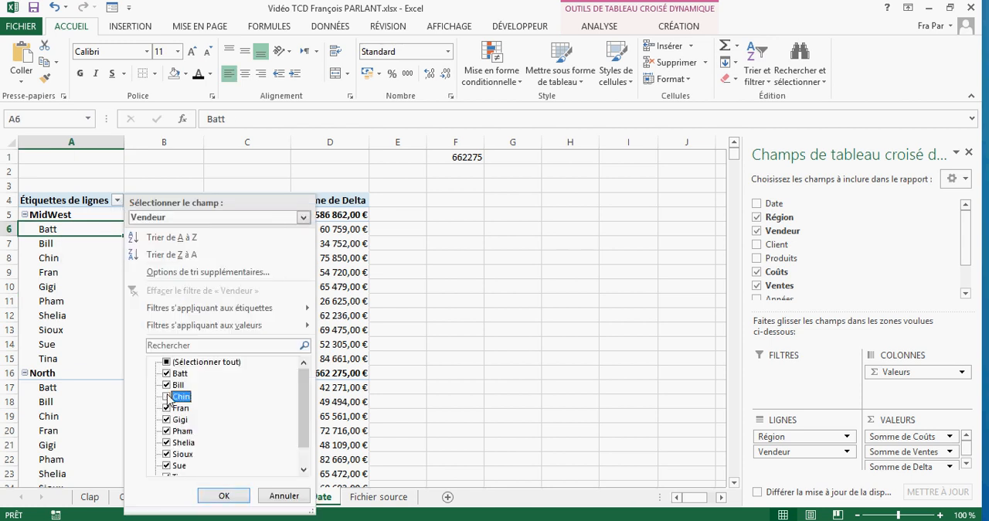
pyautogui.click(166, 443)
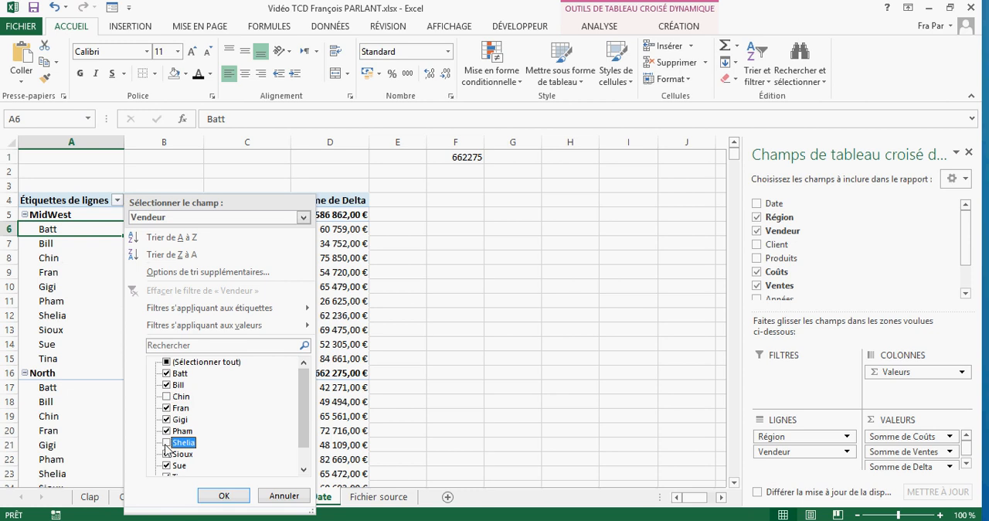
pyautogui.click(223, 495)
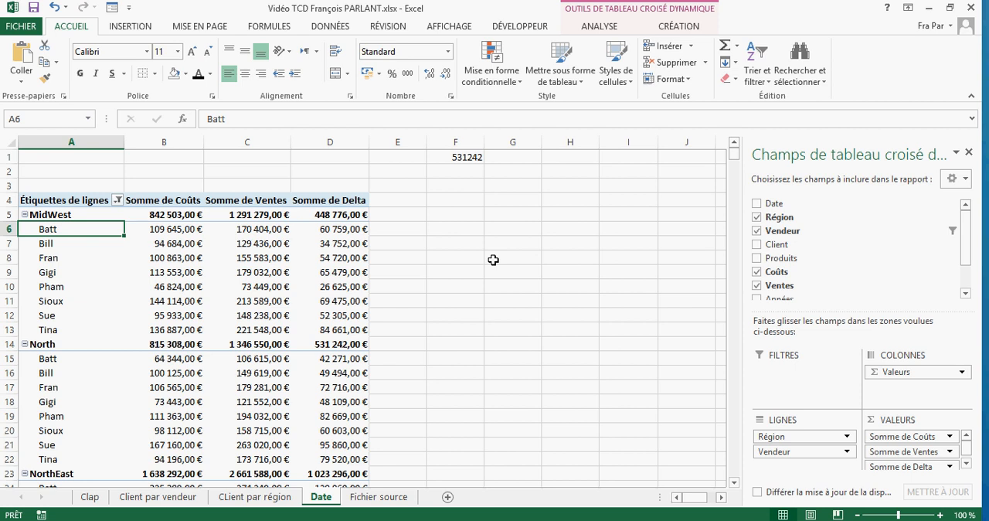
# - Return to the Clap title sheet
pyautogui.click(89, 498)
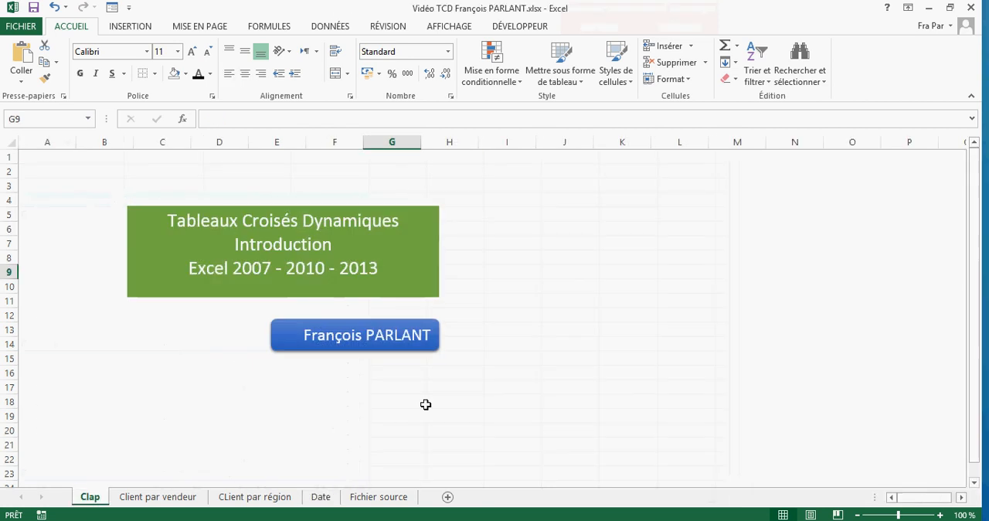